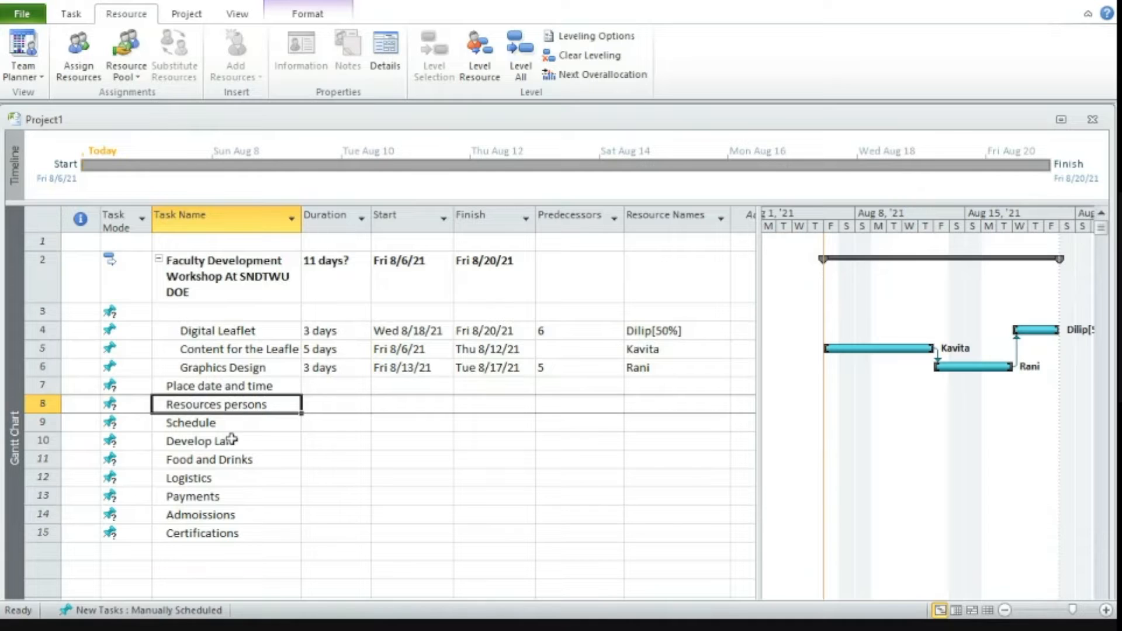
Review the remaining workshop tasks one by one, from Schedule through Certifications
click(222, 425)
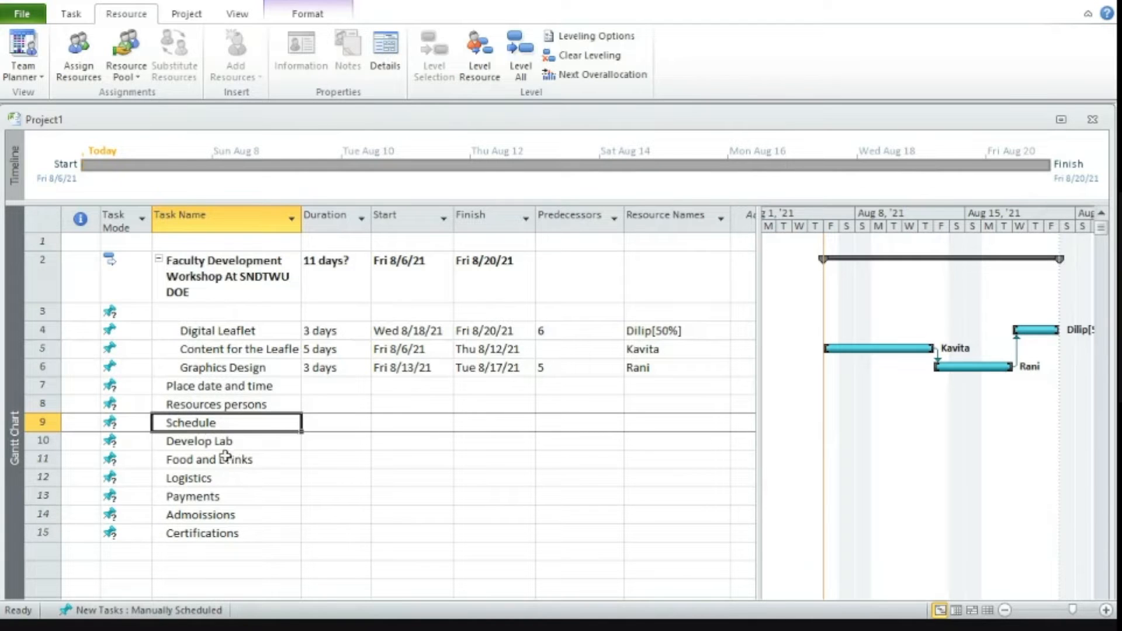
click(220, 442)
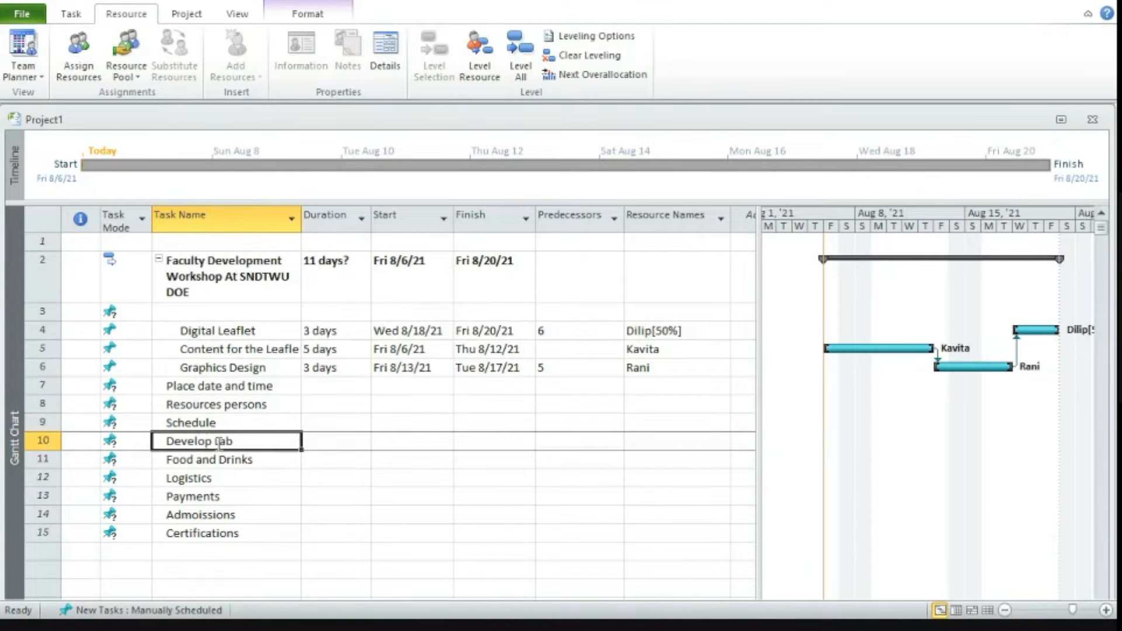
click(232, 465)
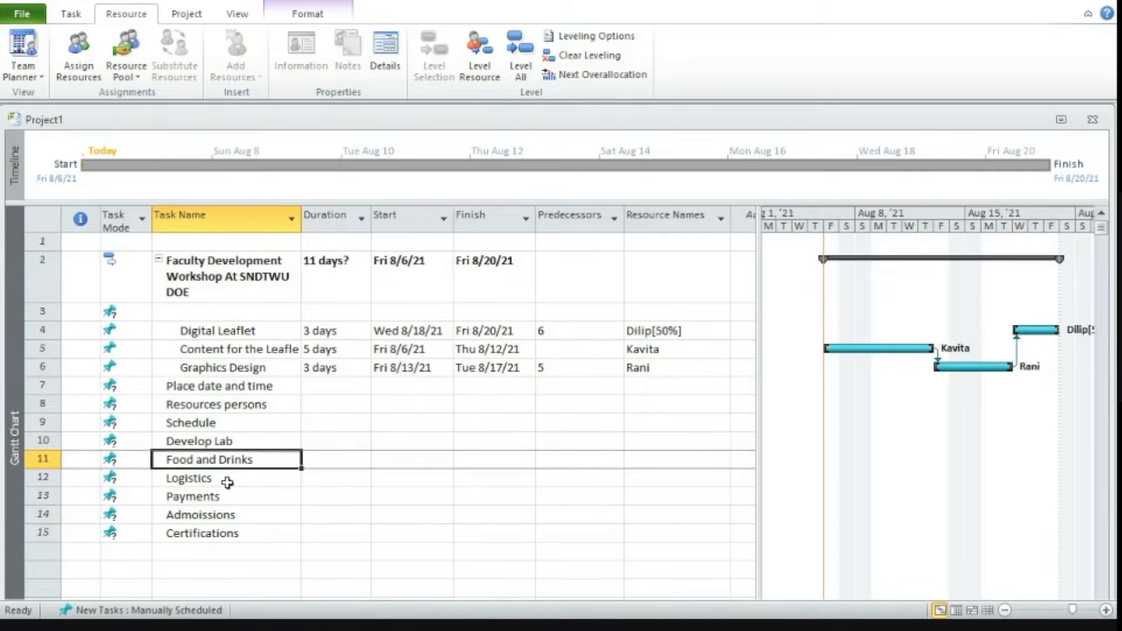
click(229, 481)
click(227, 498)
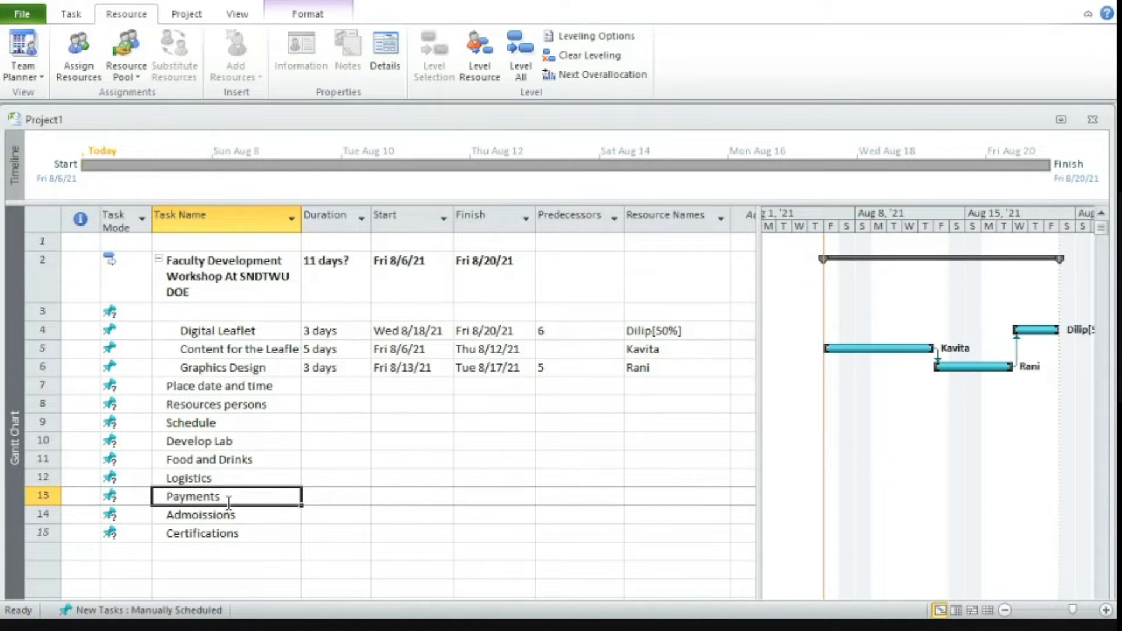
click(232, 516)
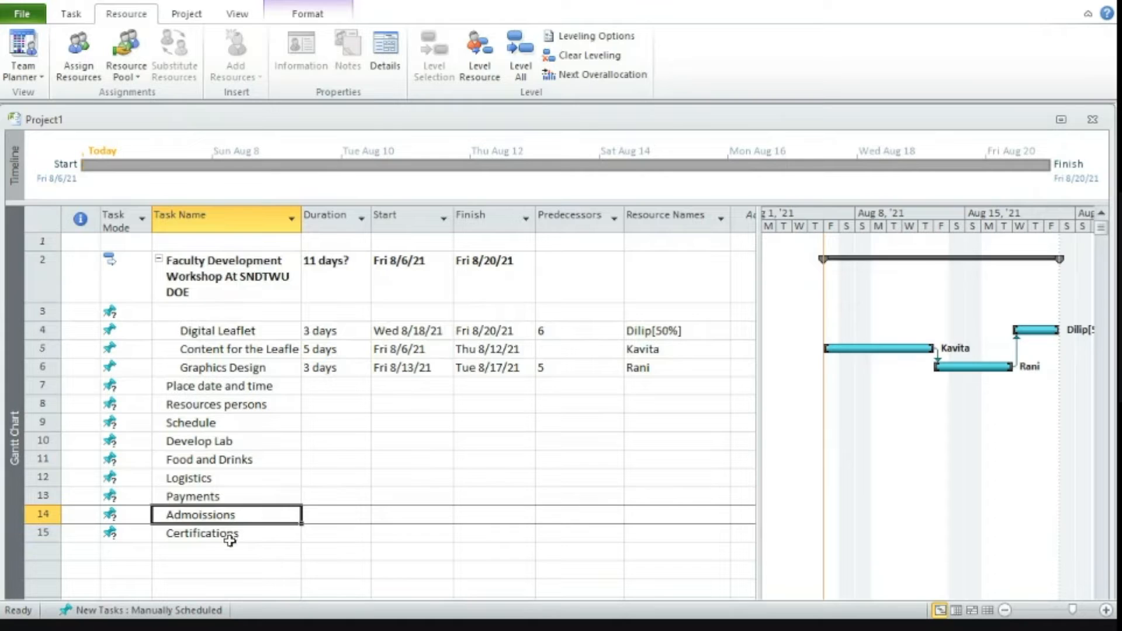
click(231, 538)
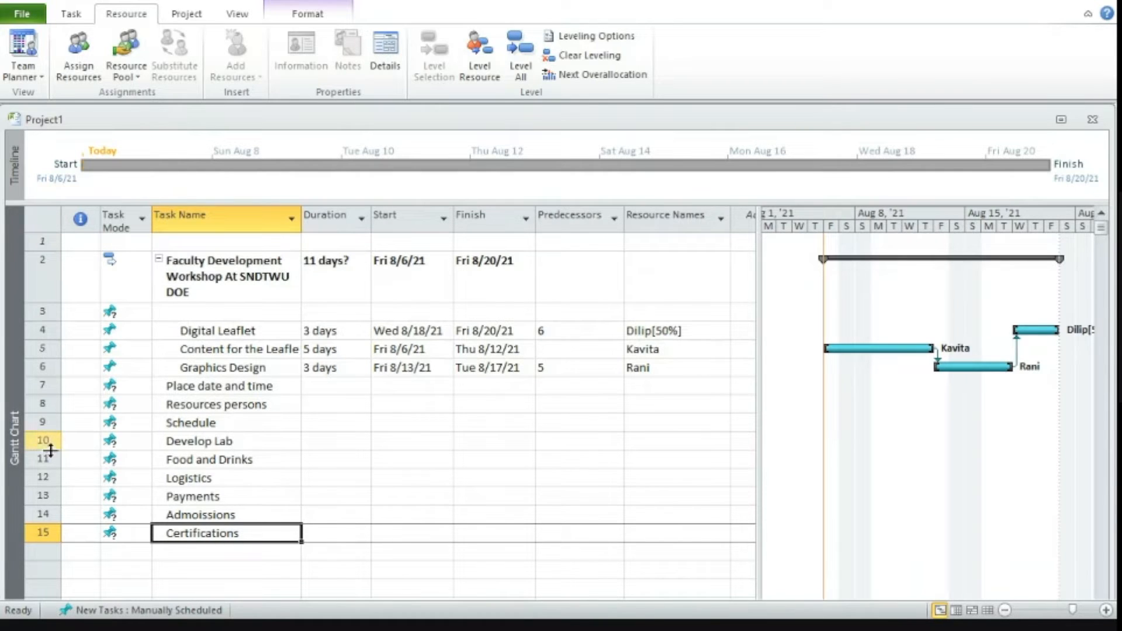
Insert a new task named "Clean PCs" directly above Food and Drinks
click(41, 460)
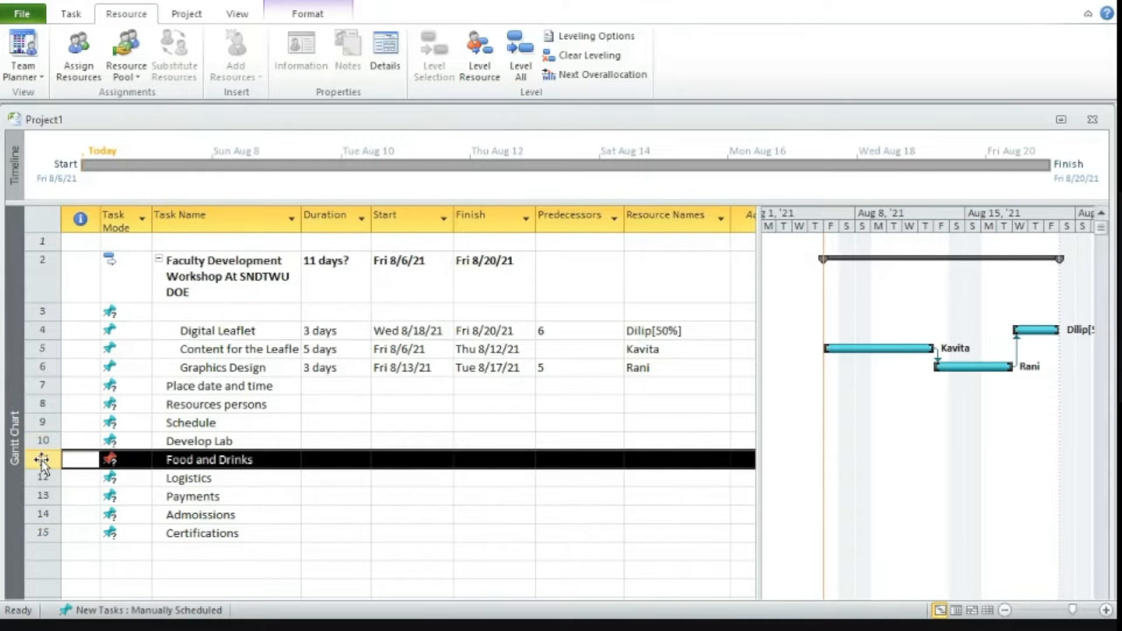
right_click(41, 460)
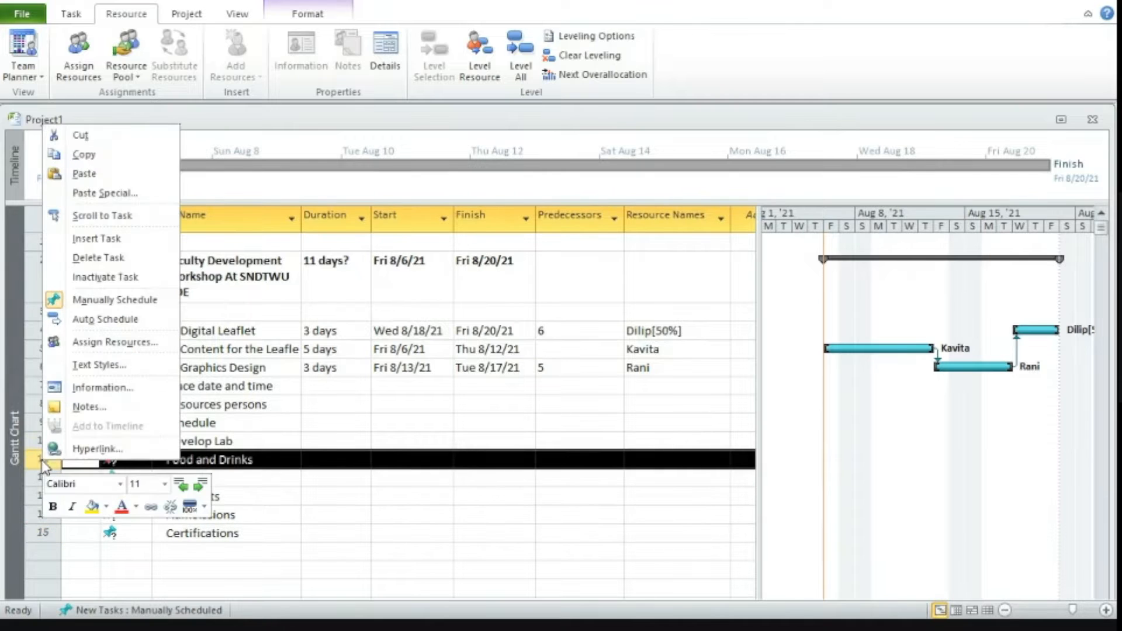
click(101, 238)
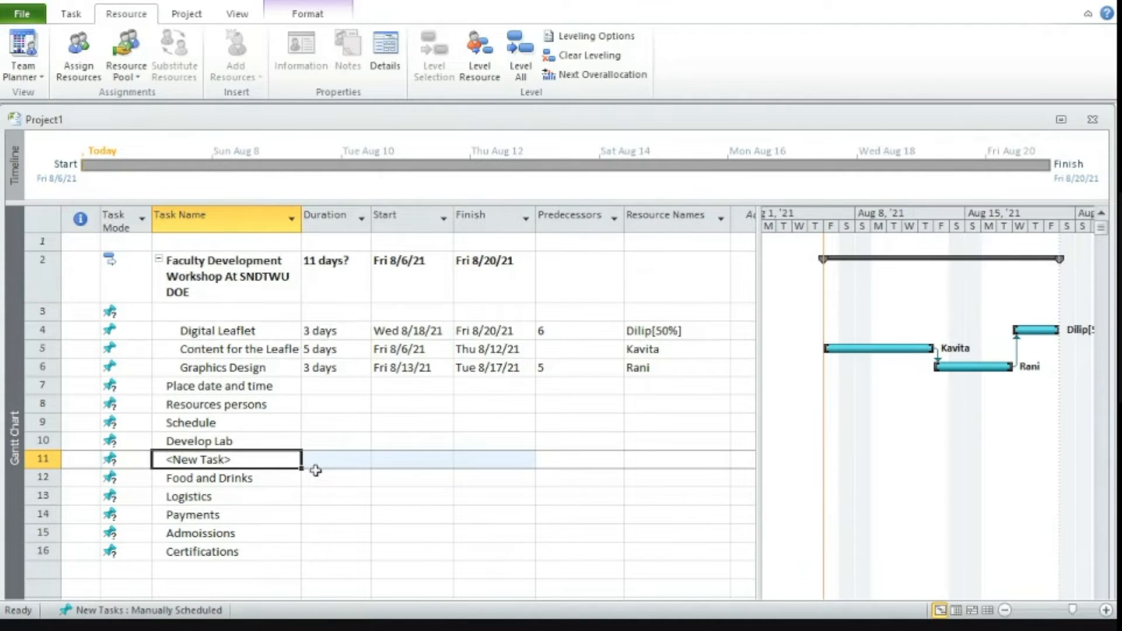
text(C)
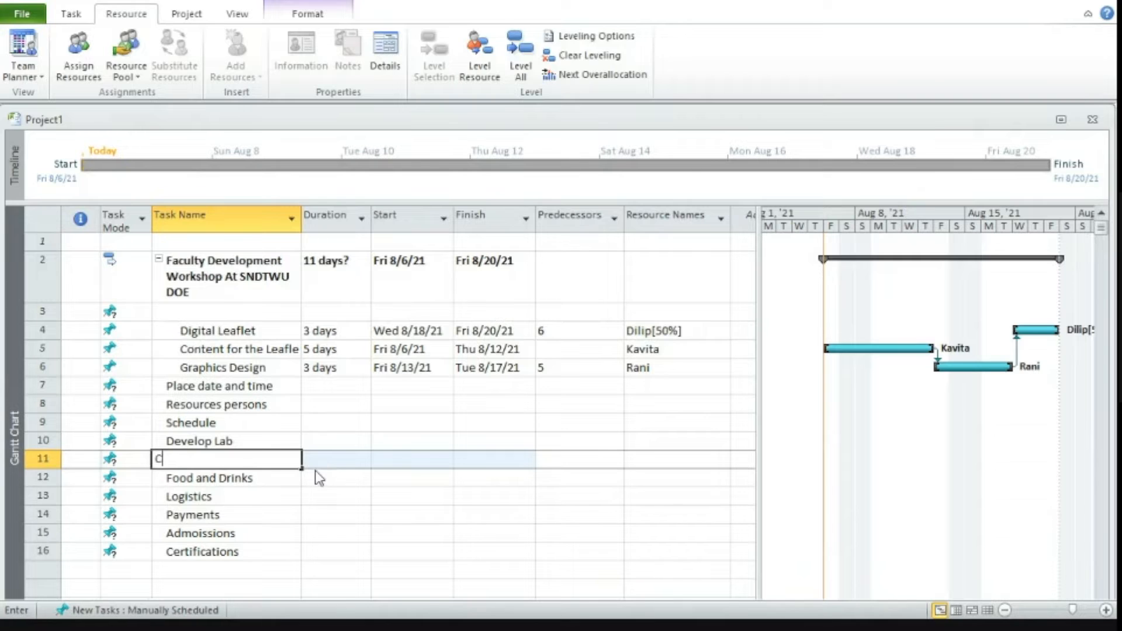
text(lean PCs)
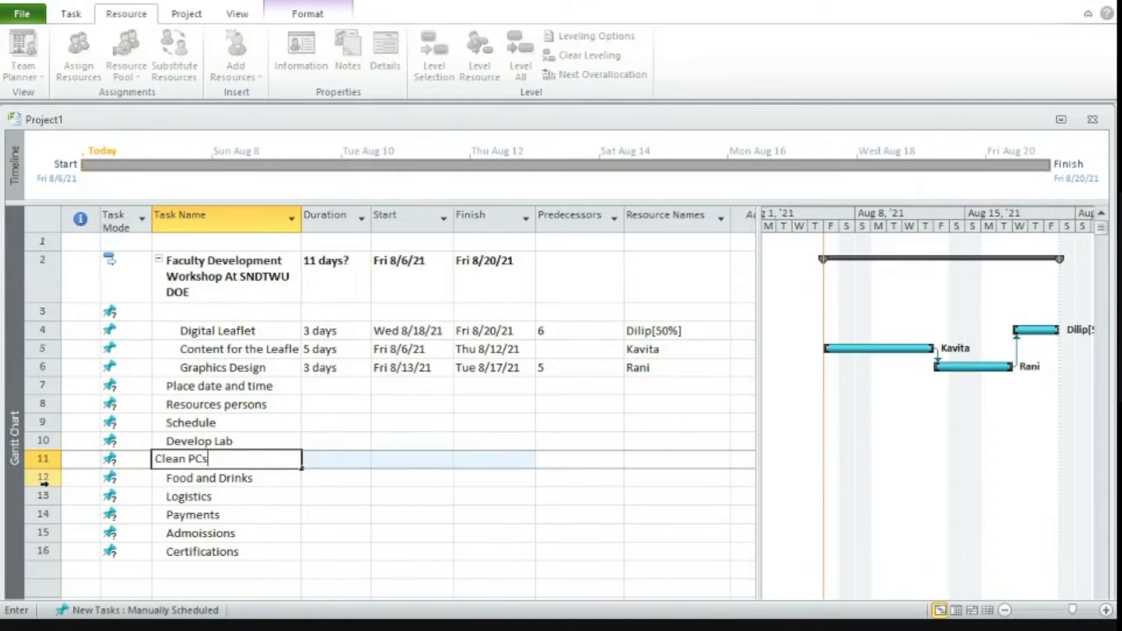
Insert a task named "Install Softwares" between Clean PCs and Food and Drinks
click(42, 480)
right_click(42, 479)
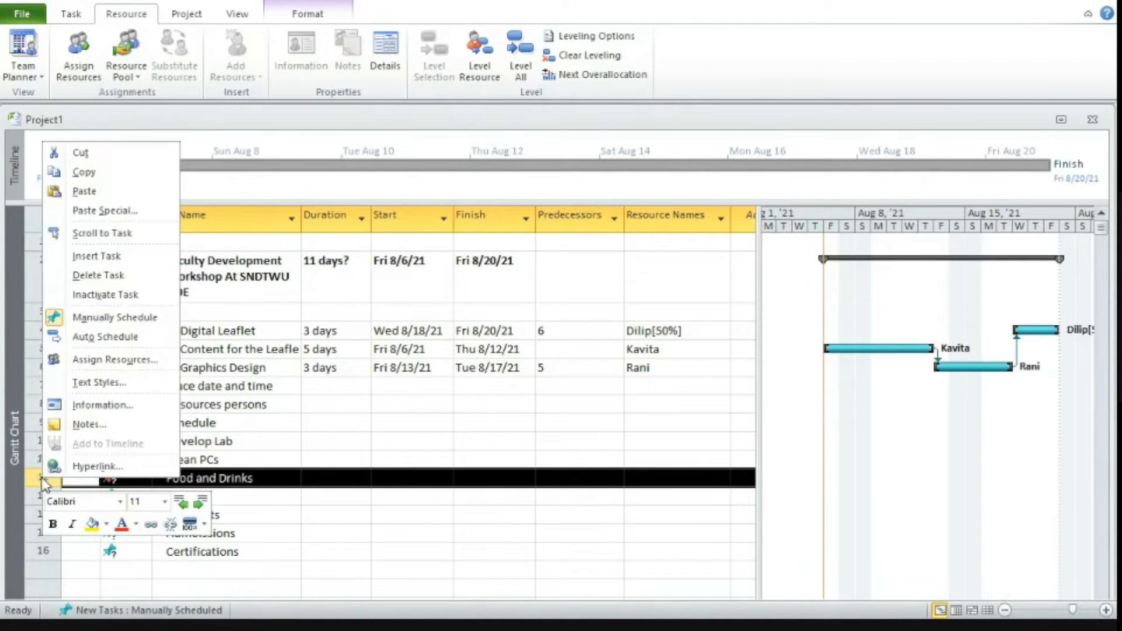
click(91, 258)
text(I)
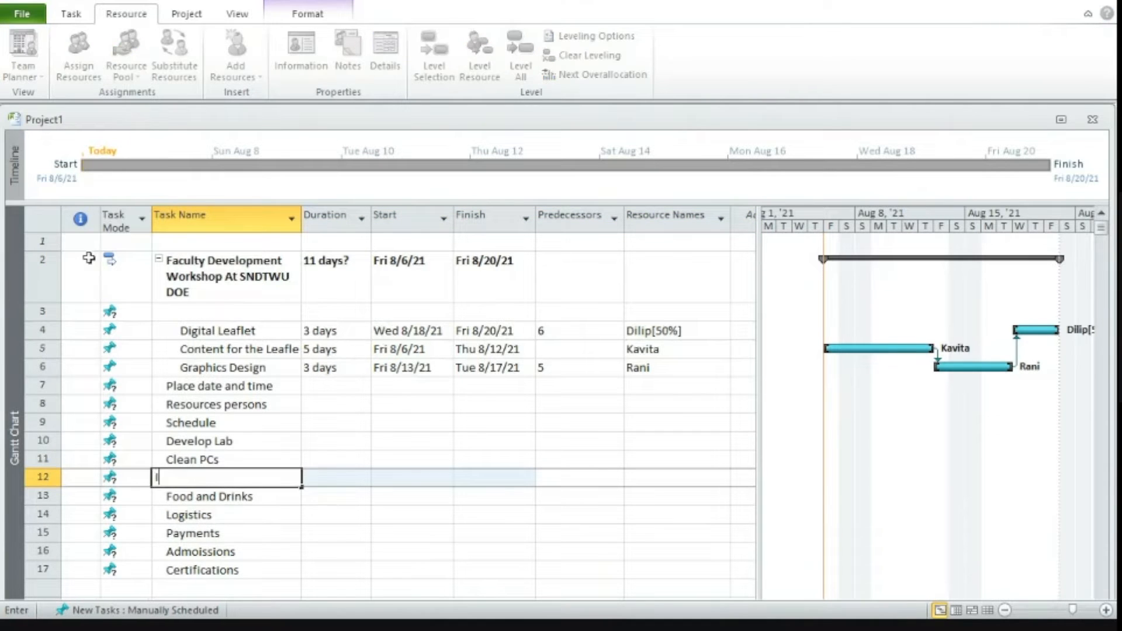
text(nstall Softwares)
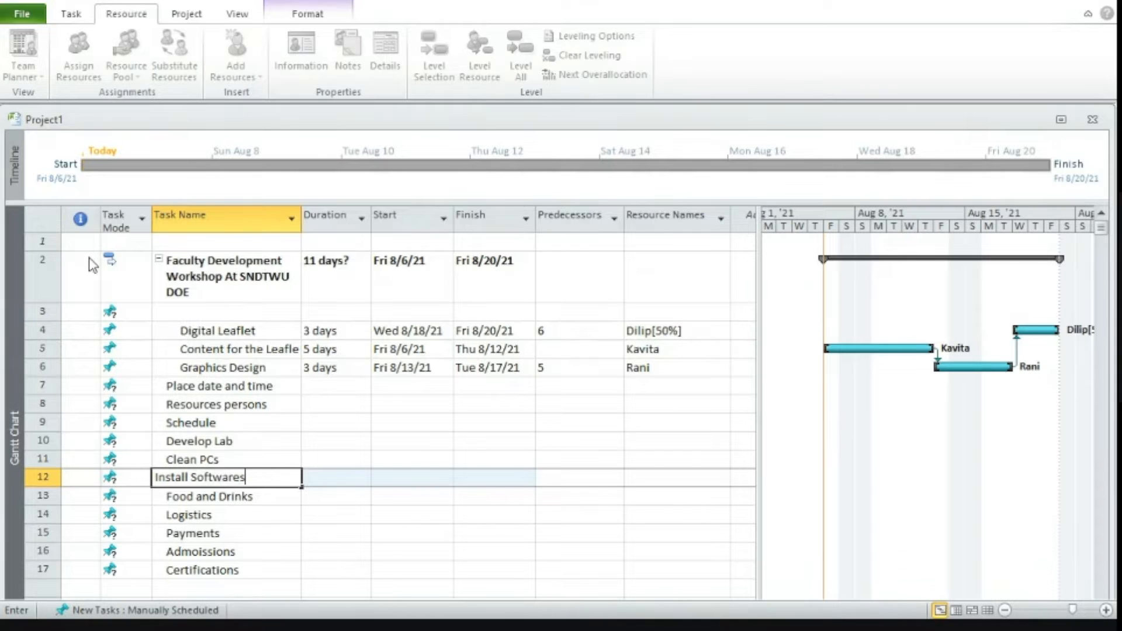
click(270, 508)
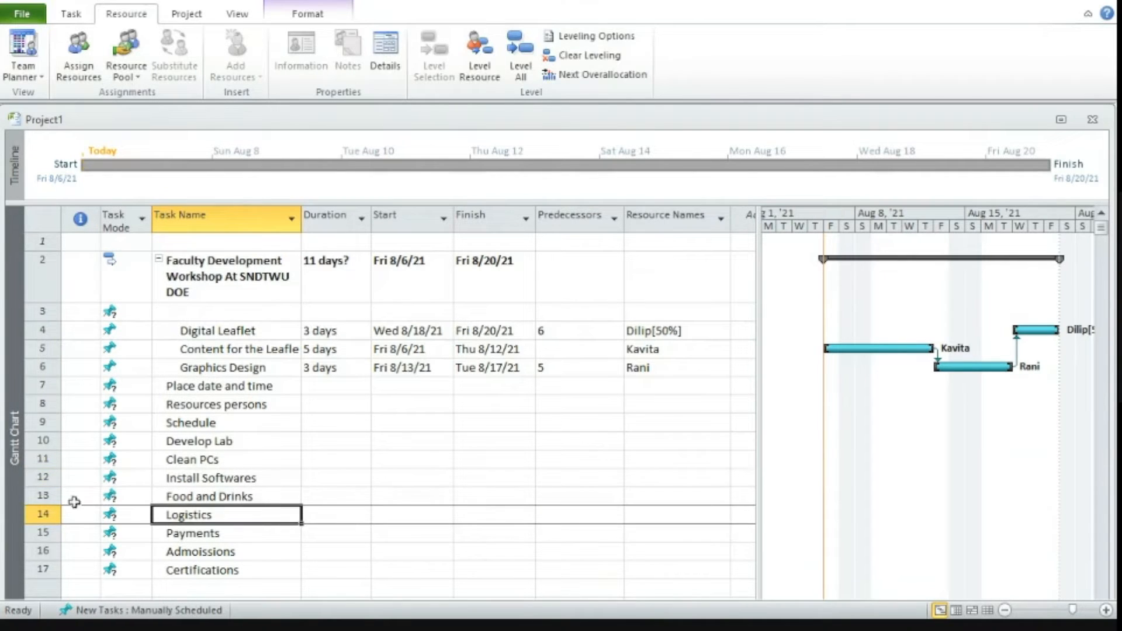
Insert a task named "Cheking of Softwares" between Install Softwares and Food and Drinks
click(46, 497)
right_click(47, 500)
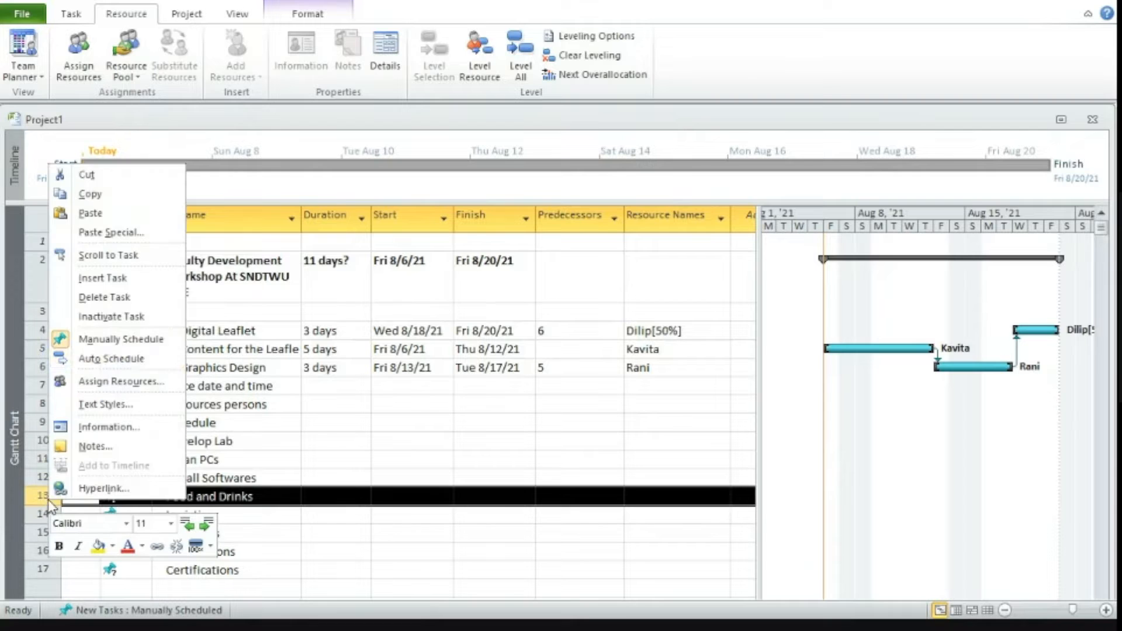
click(103, 279)
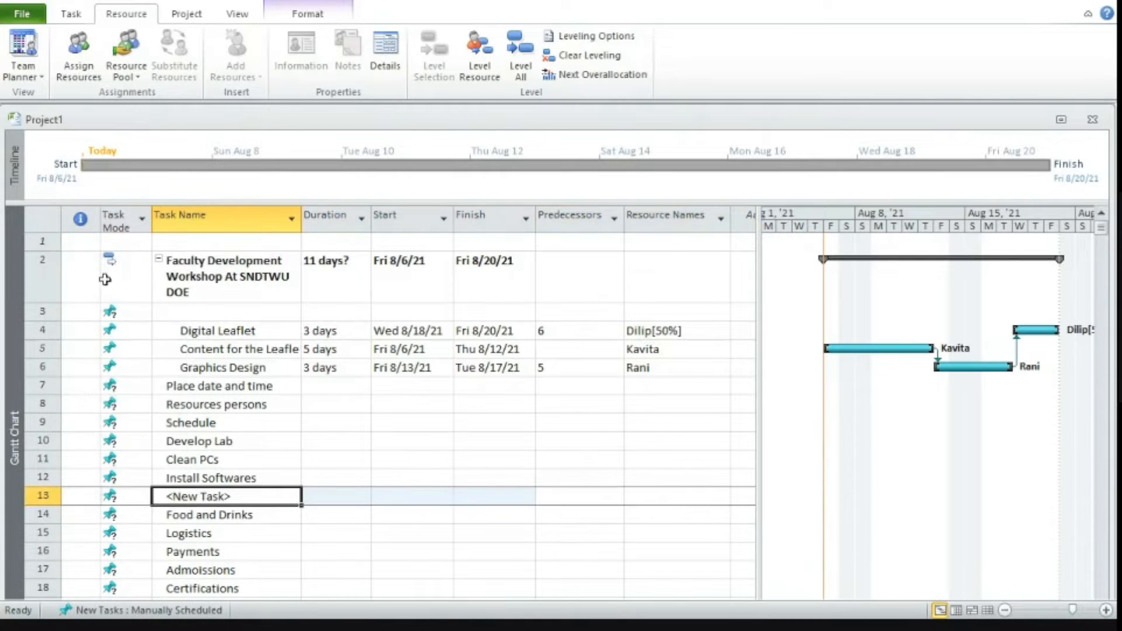
text(C)
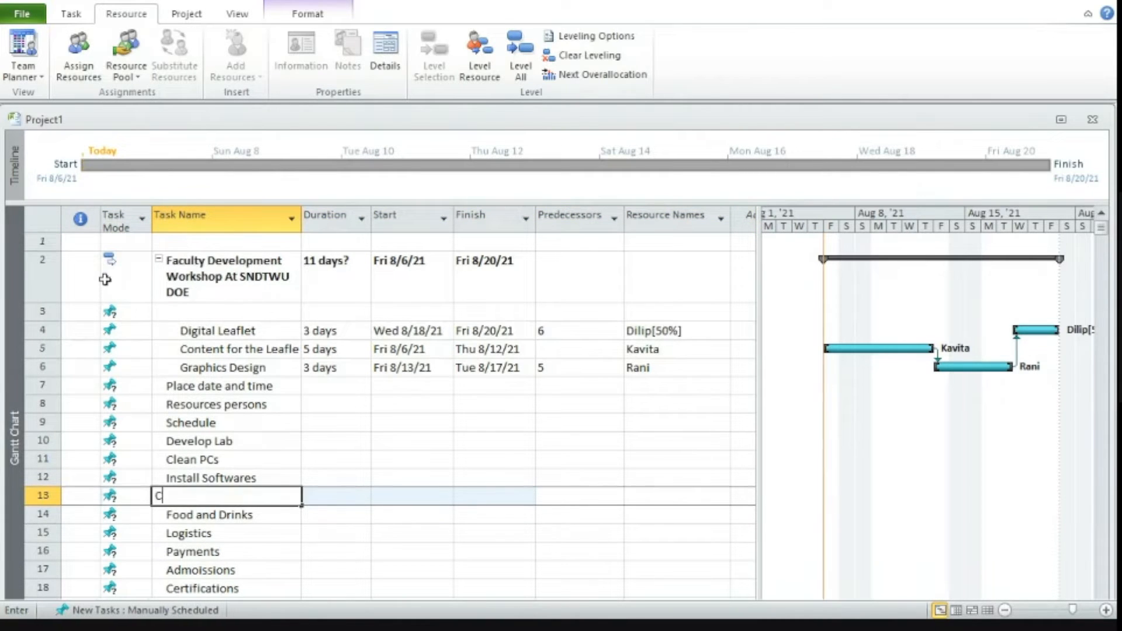
text(heking )
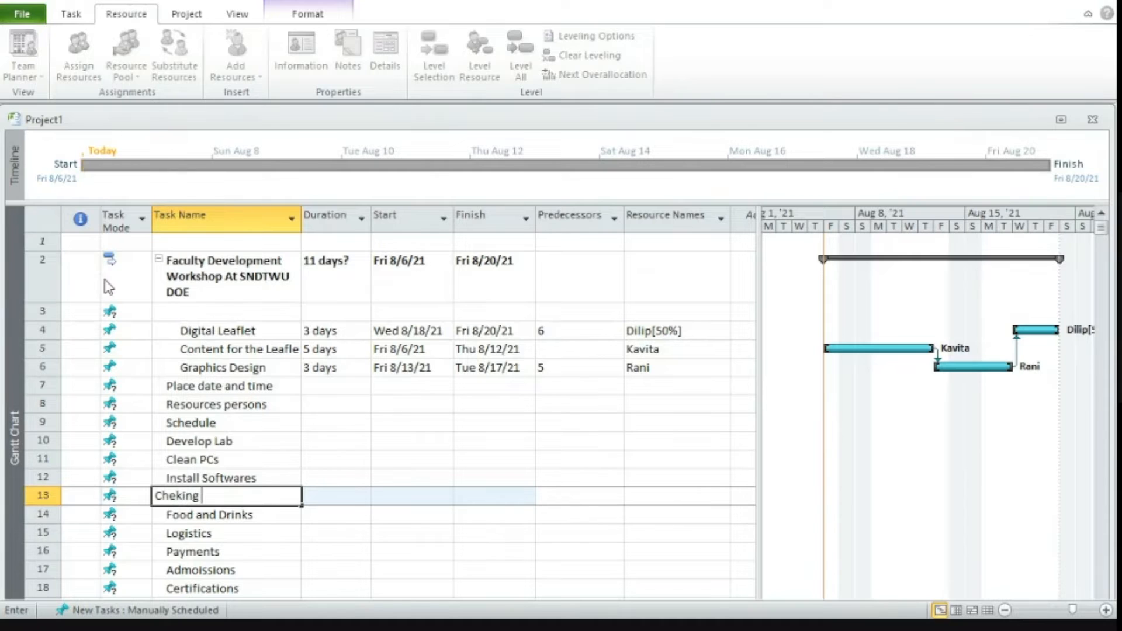
text(of Softwares)
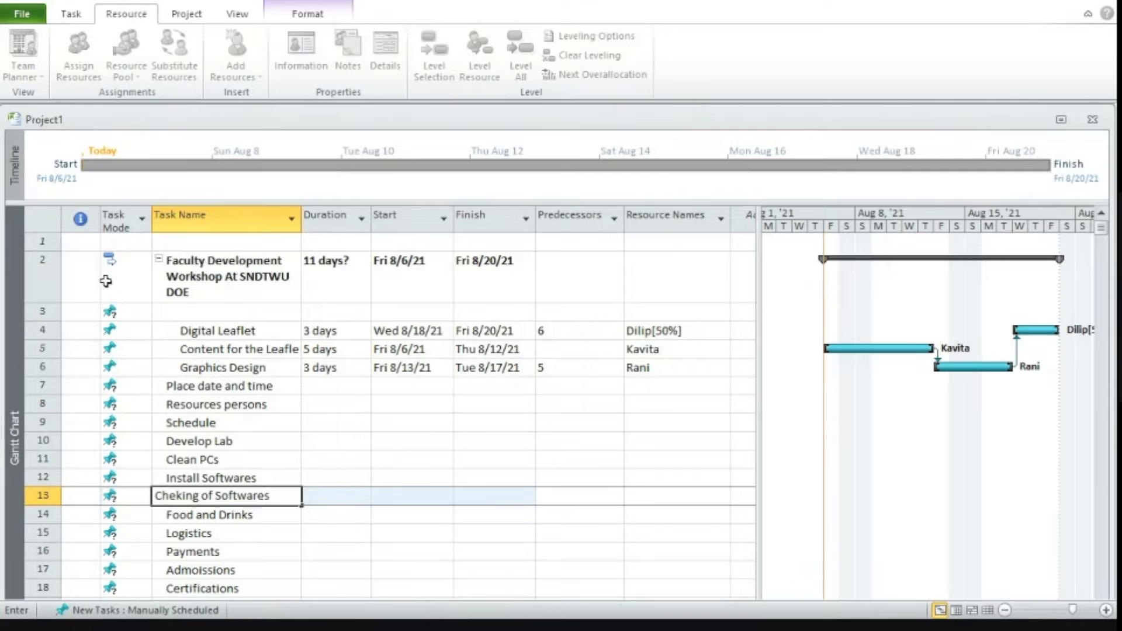
Insert a task named "Creating Logins" between Cheking of Softwares and Food and Drinks
click(42, 514)
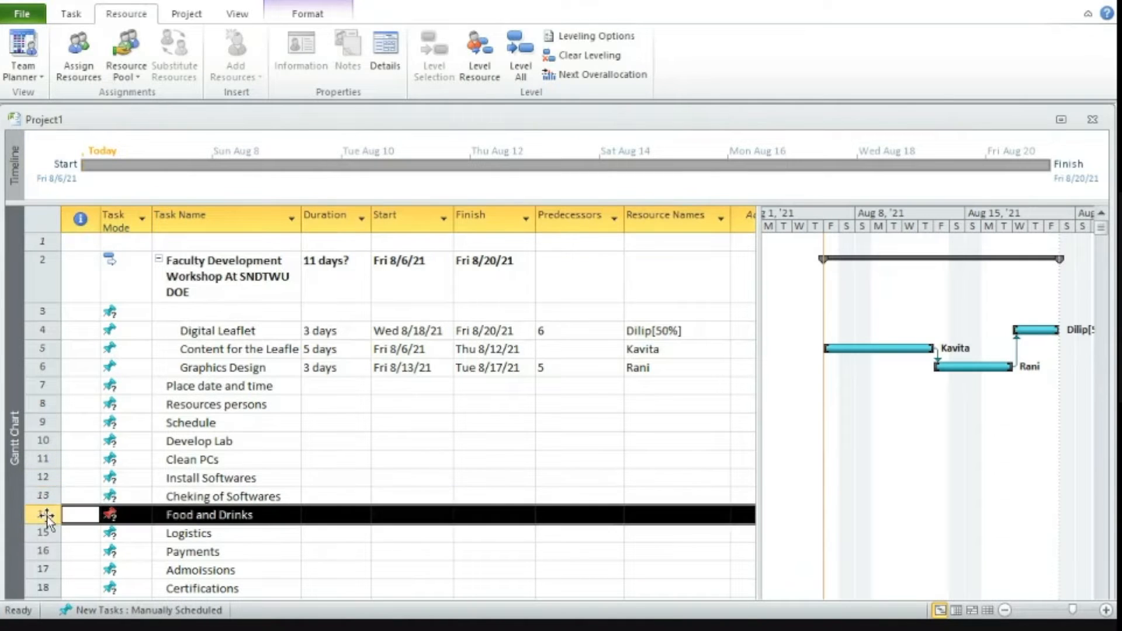
right_click(42, 514)
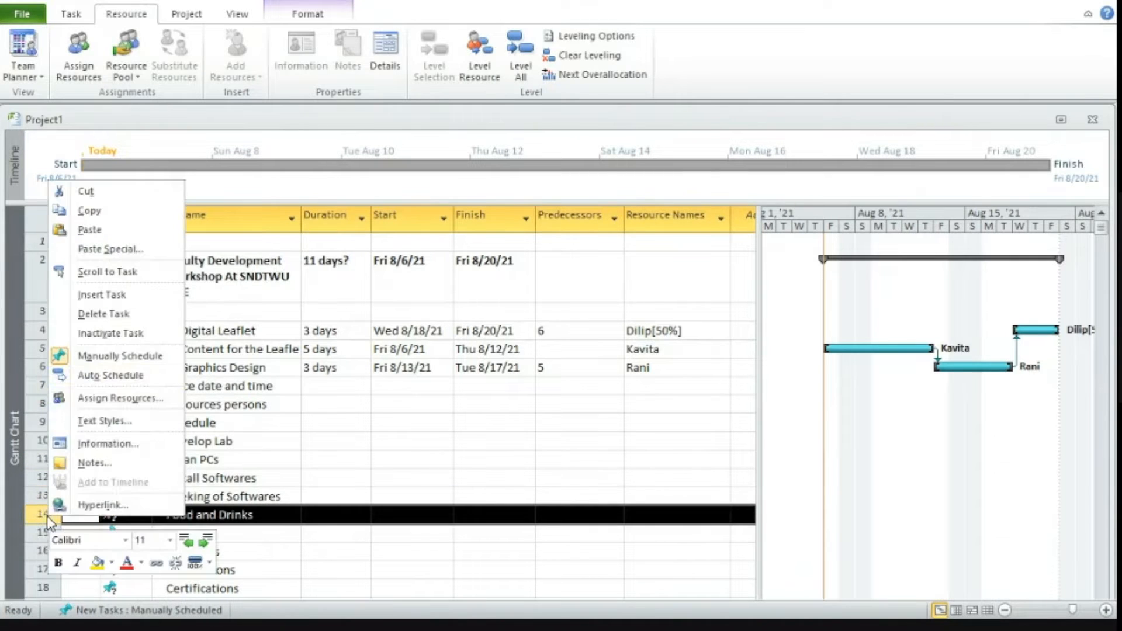
click(106, 295)
text(Cre)
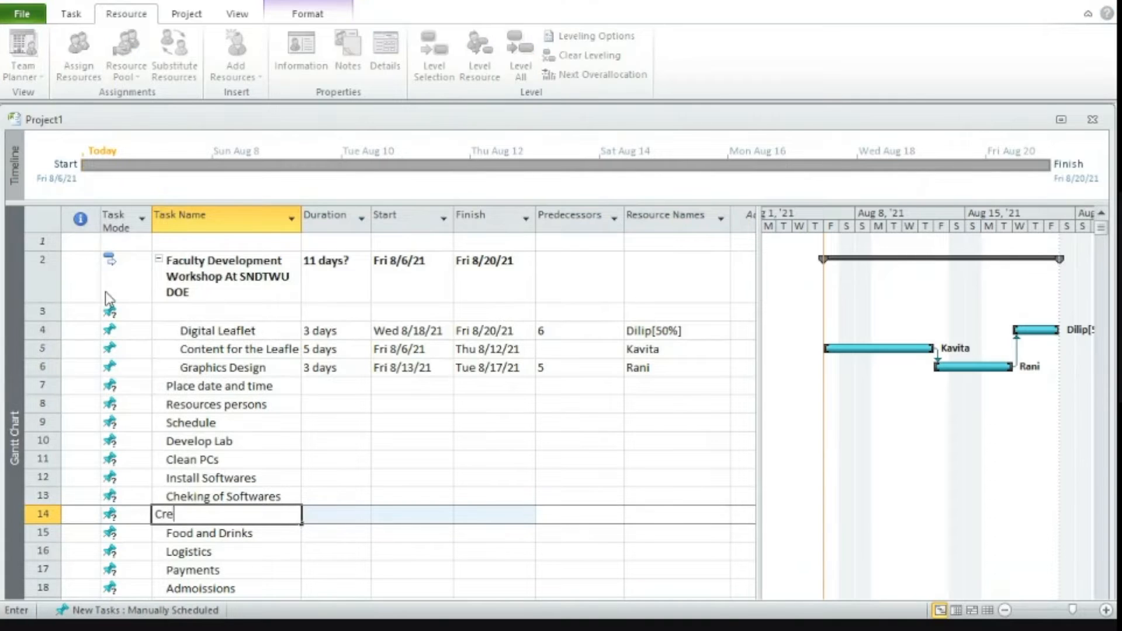
text(ating Logins)
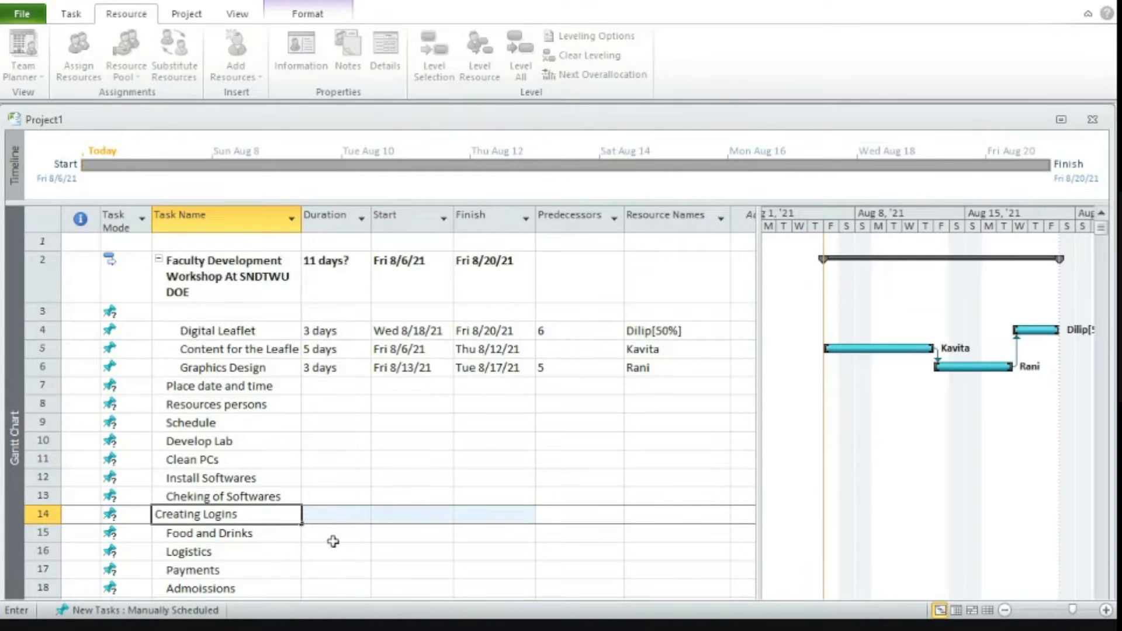
click(329, 534)
click(271, 532)
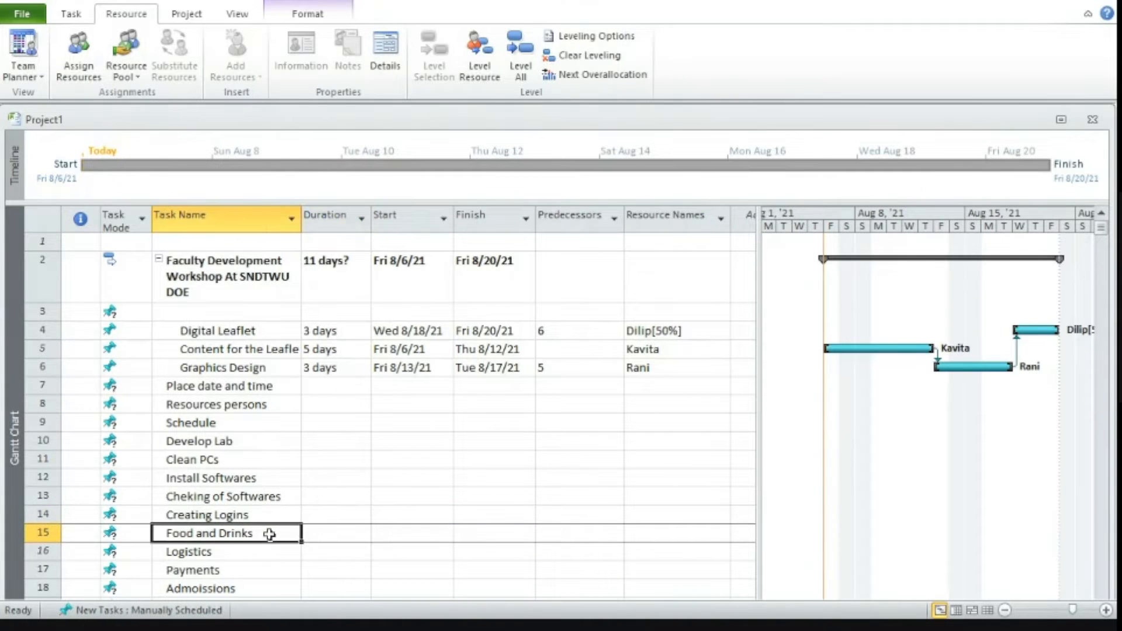
Indent the four tasks from Clean PCs to Creating Logins as subtasks of Develop Lab
drag(265, 516, 221, 463)
click(71, 14)
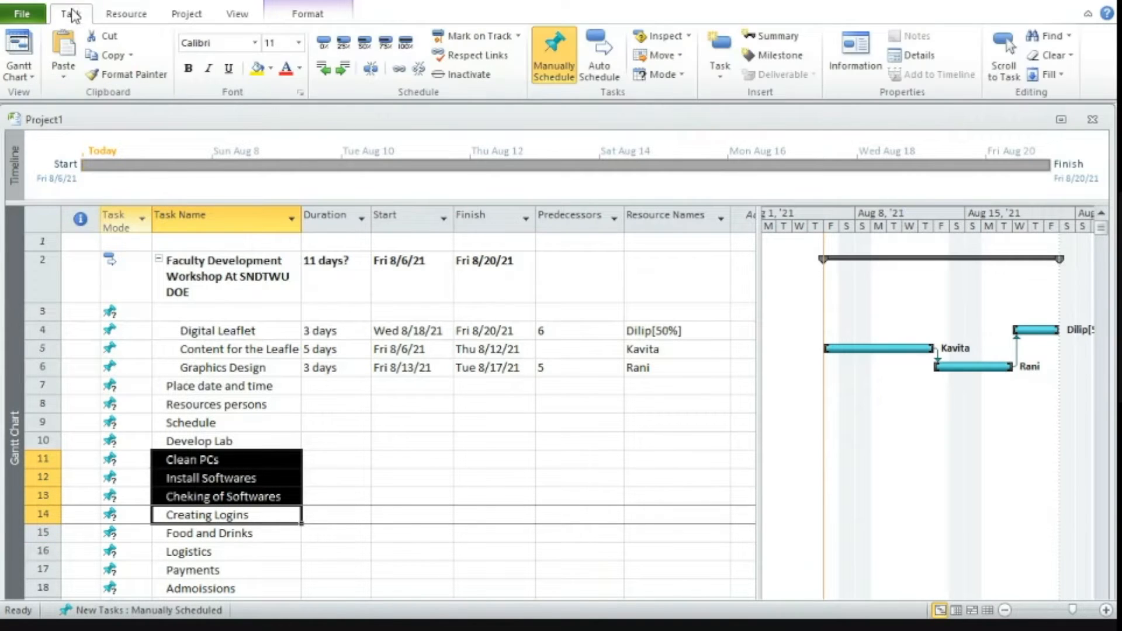
click(345, 69)
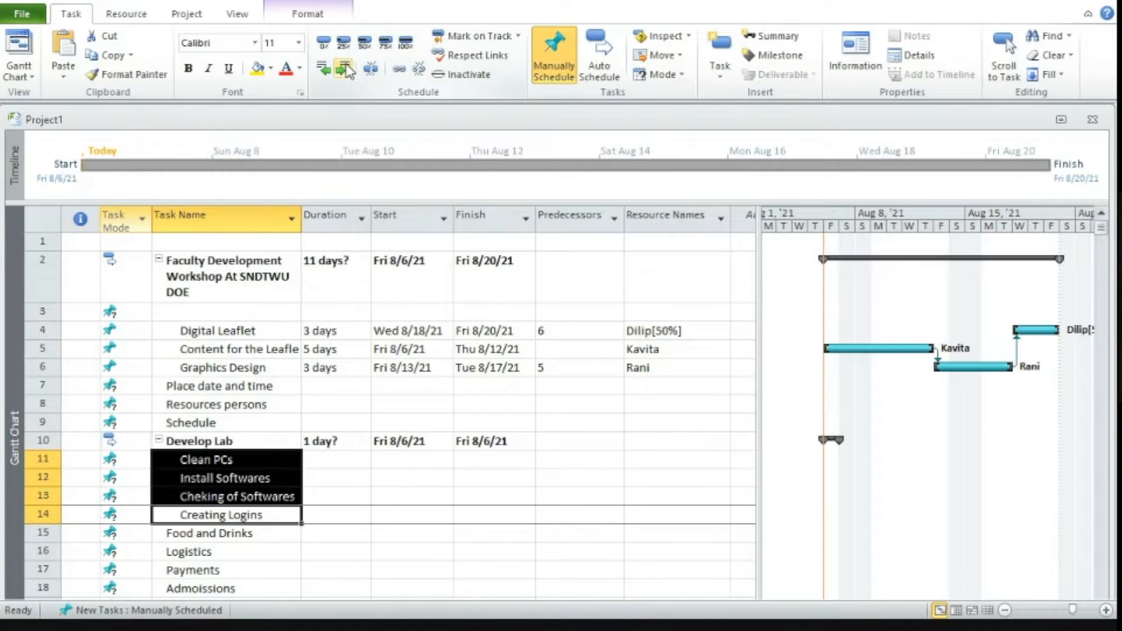
Set the durations of Clean PCs to 2 days, Install Softwares to 3 days, and Cheking of Softwares and Creating Logins to 1 day each
click(353, 459)
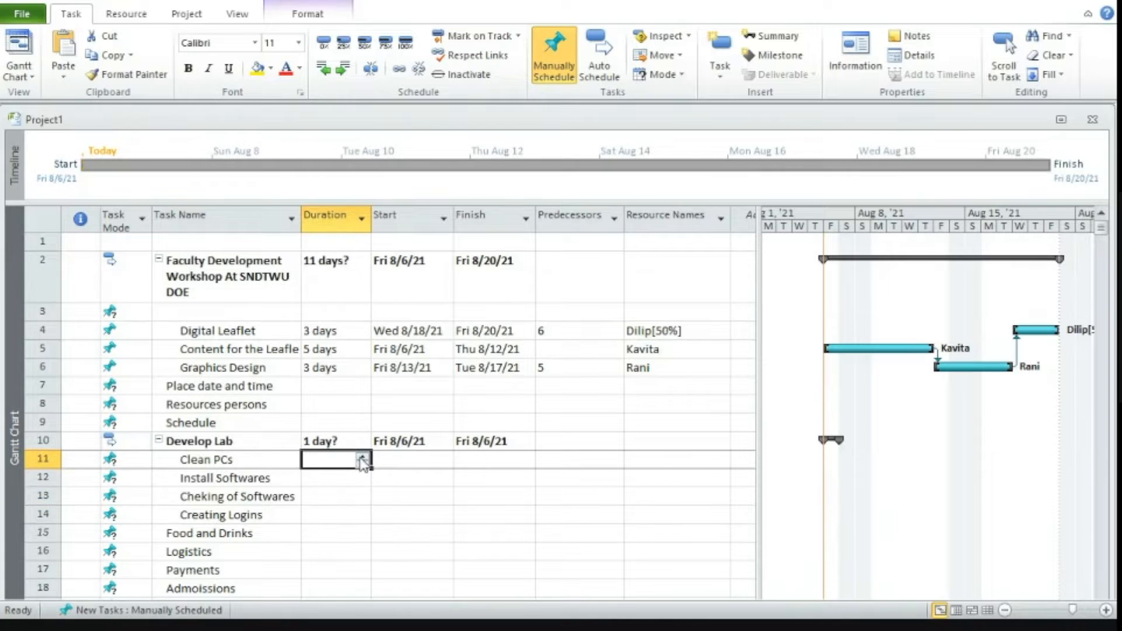
text(2)
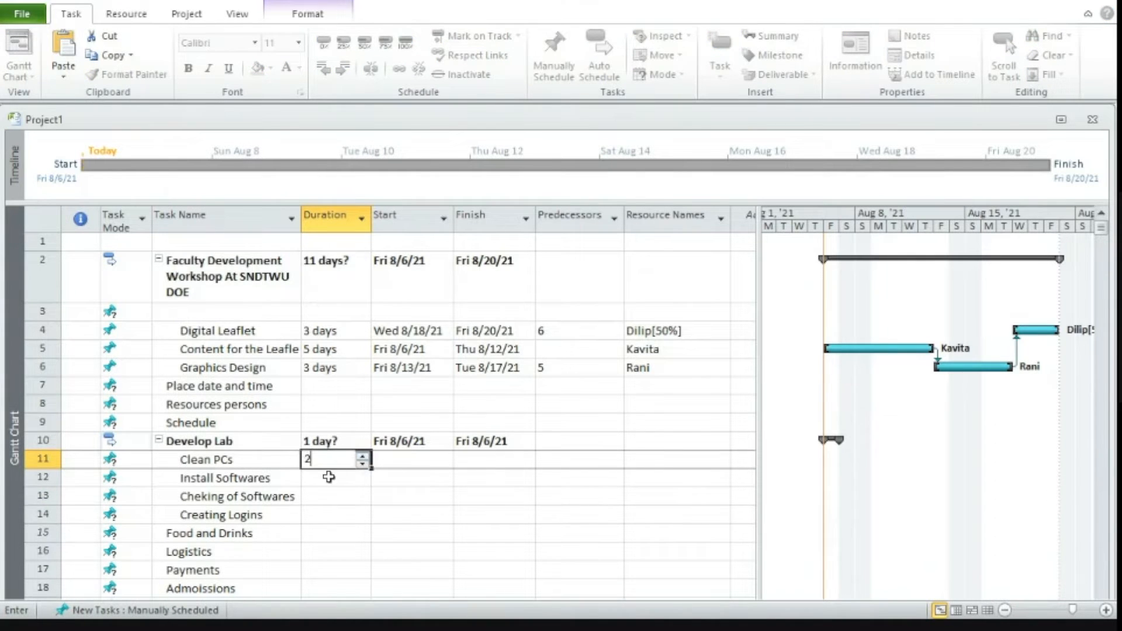
click(329, 477)
text(3)
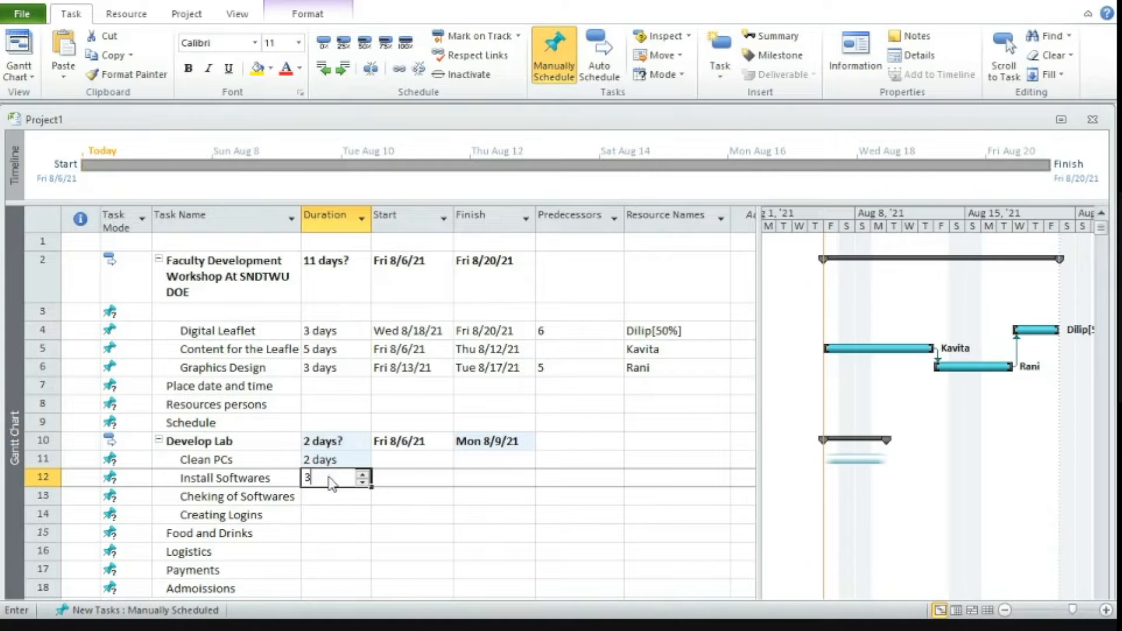
click(314, 497)
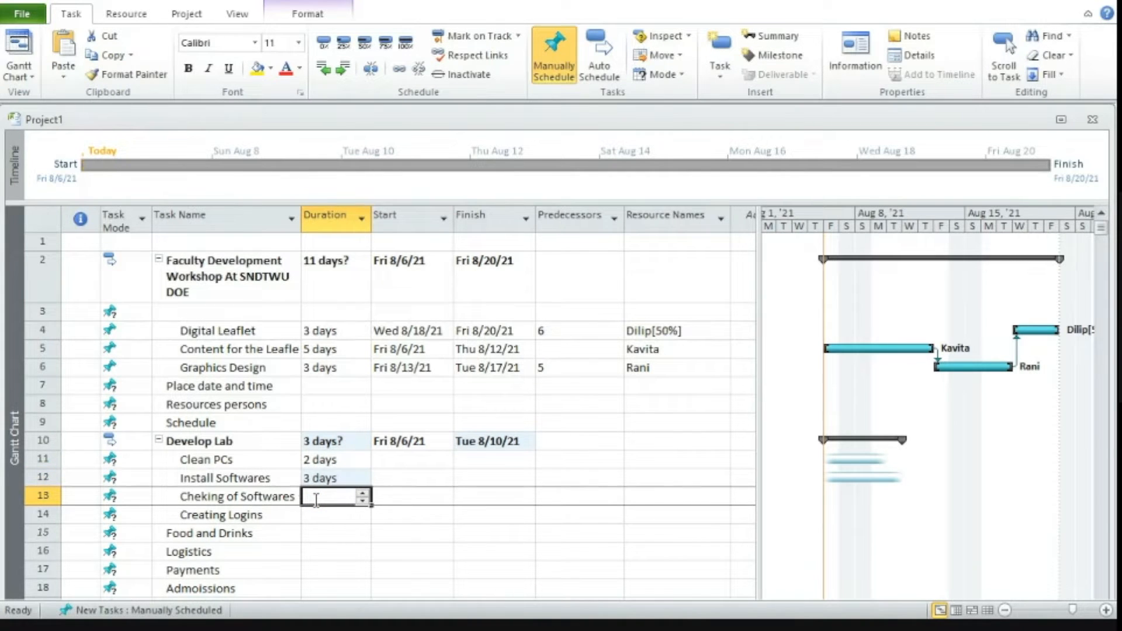
text(1)
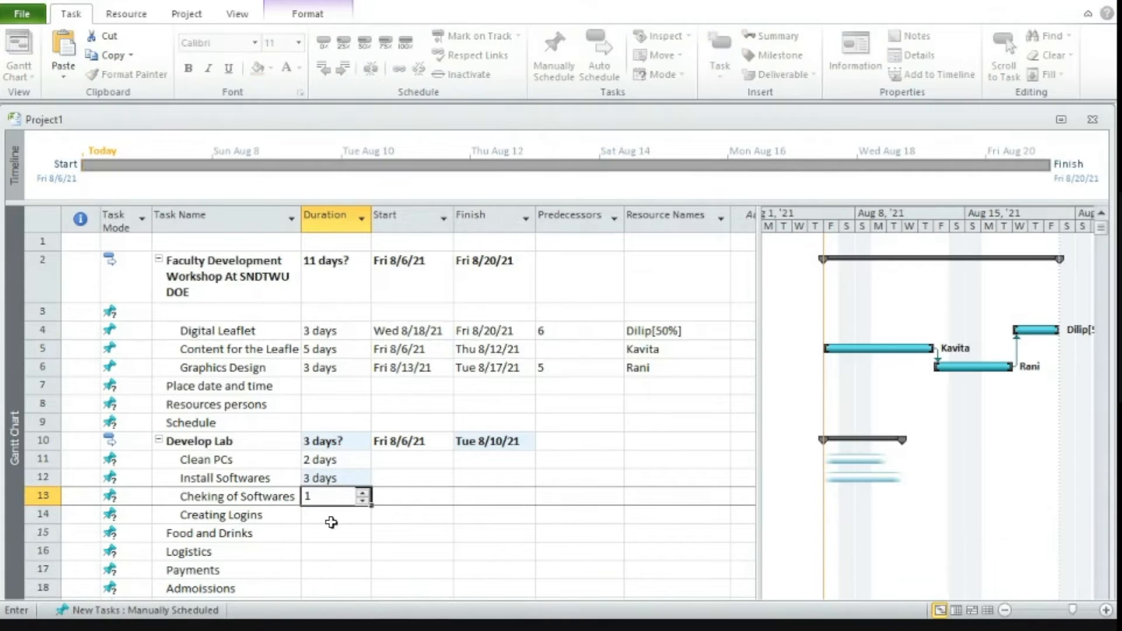
click(331, 515)
text(1)
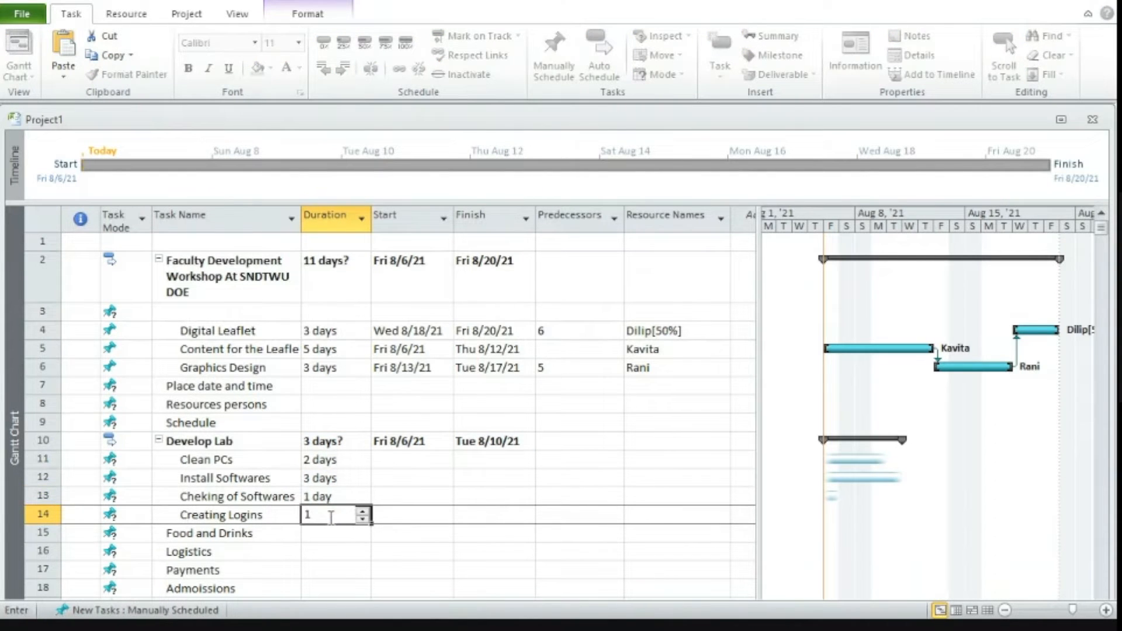
click(547, 513)
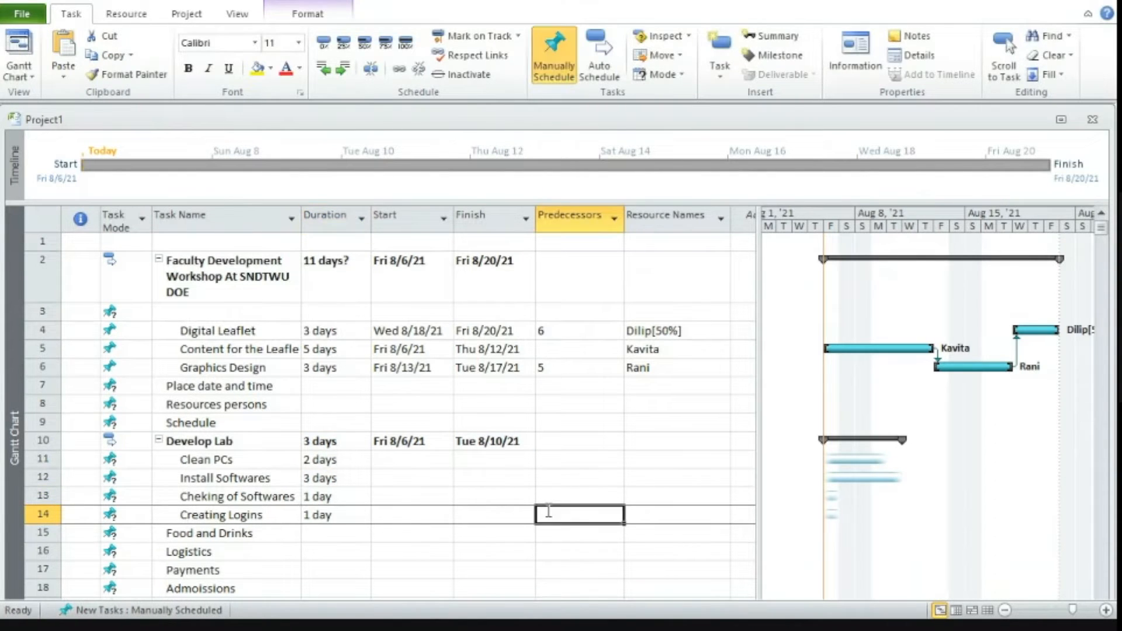
Set the predecessors of Install Softwares to 11, Cheking of Softwares to 12, and Creating Logins to 11
click(556, 478)
text(11)
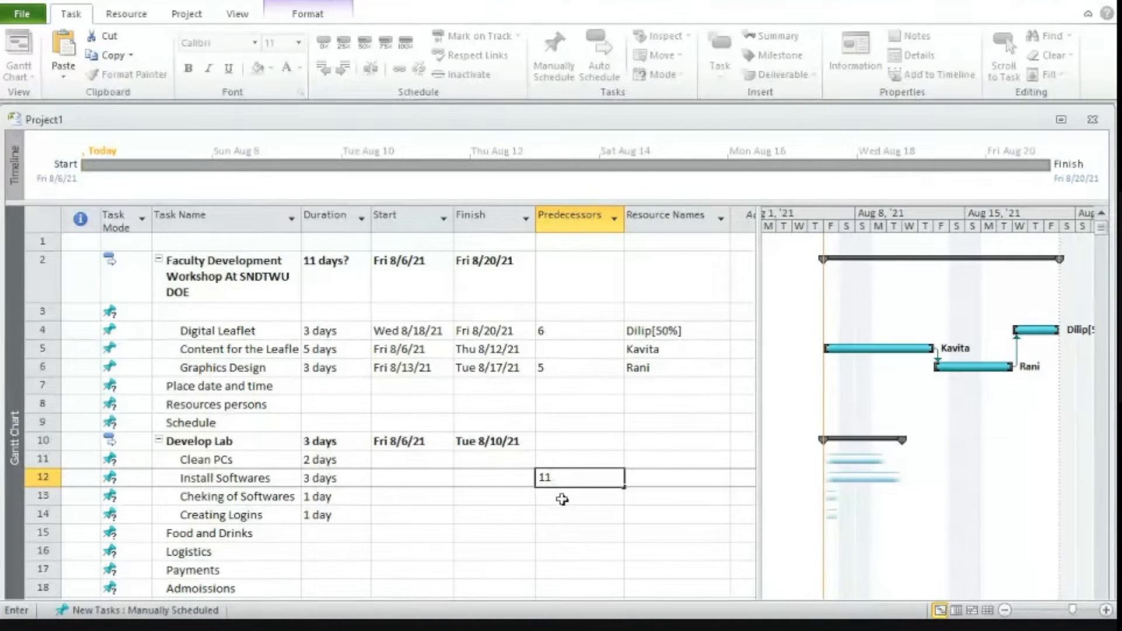
click(562, 499)
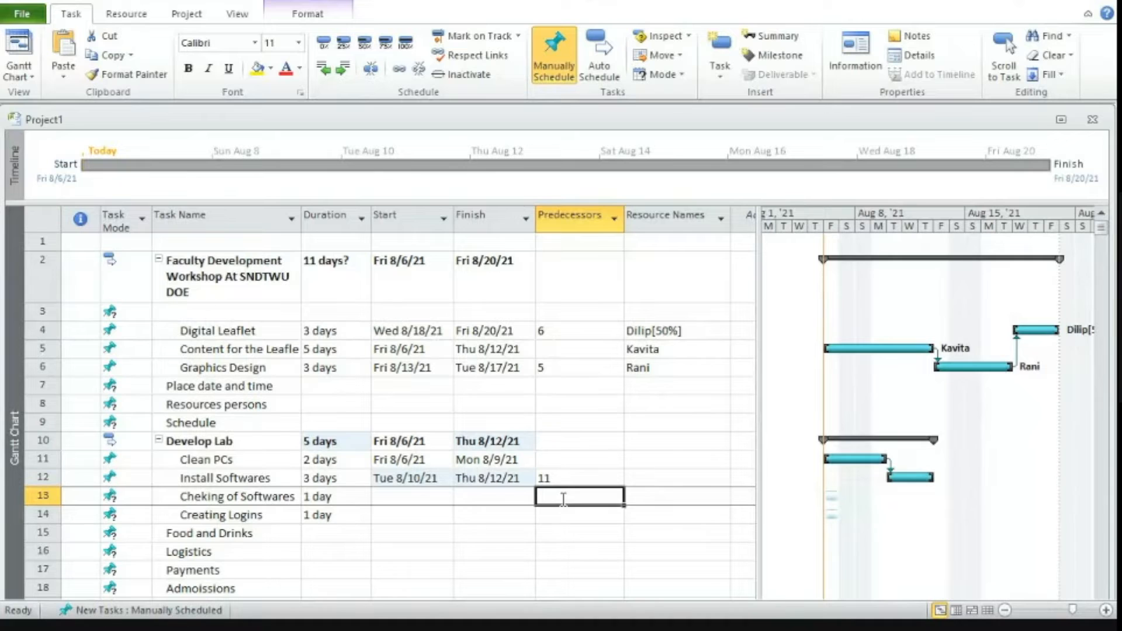
text(12)
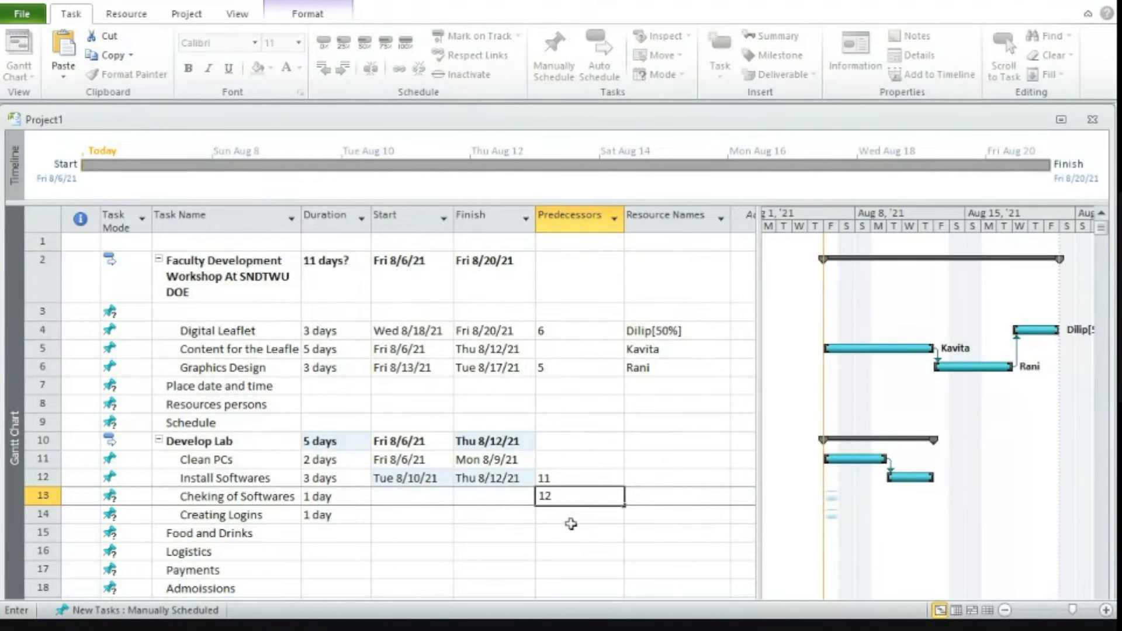
click(567, 514)
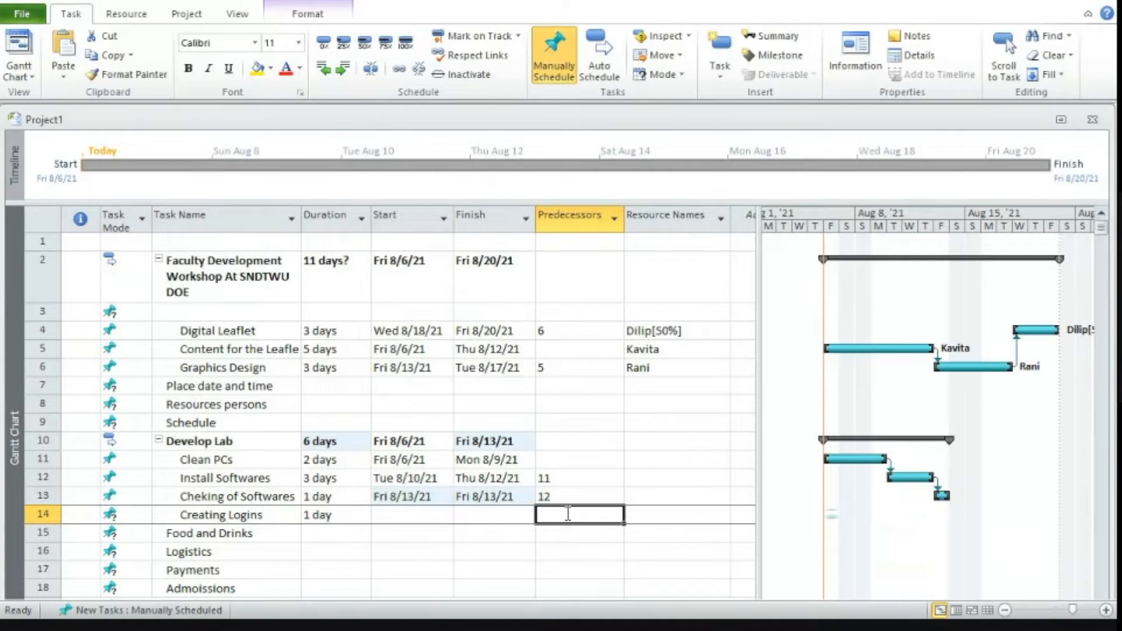
text(11)
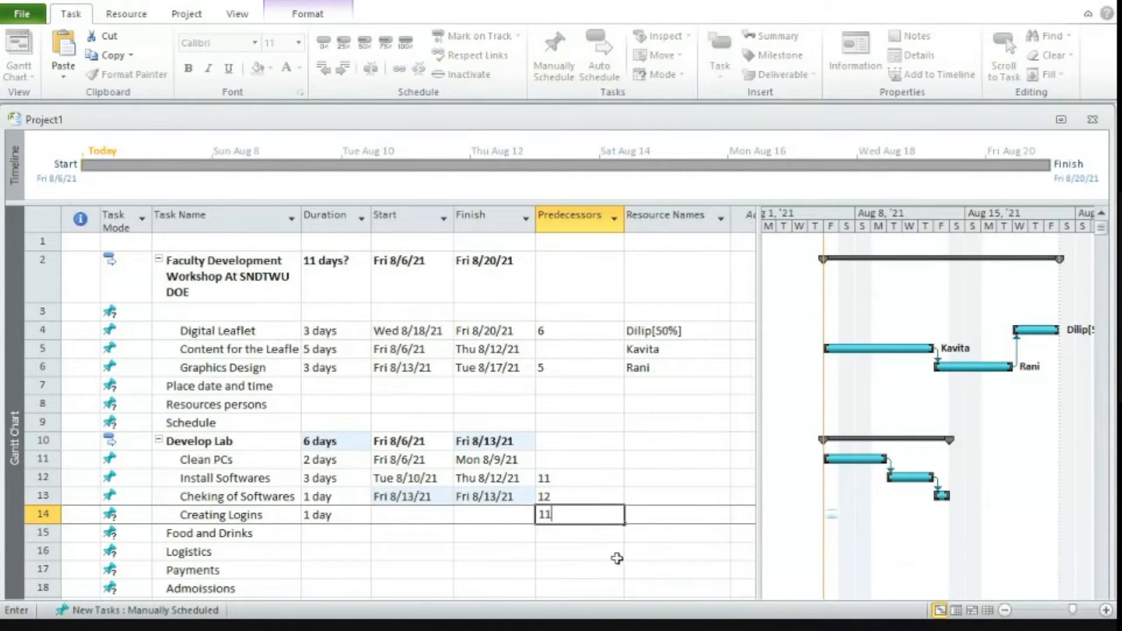
click(617, 559)
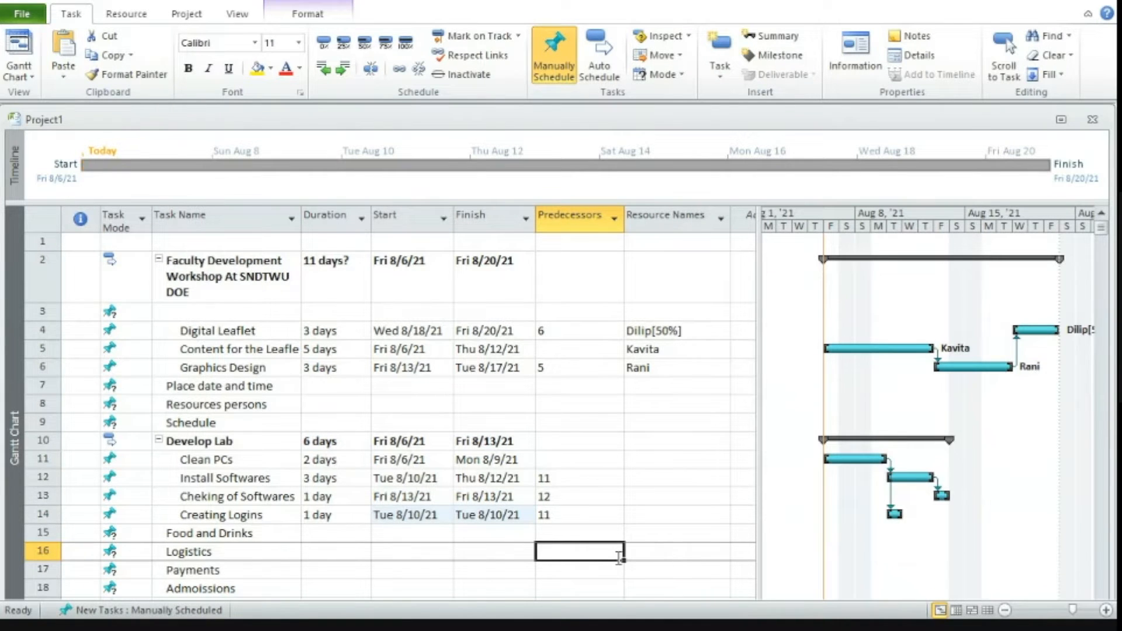
click(562, 516)
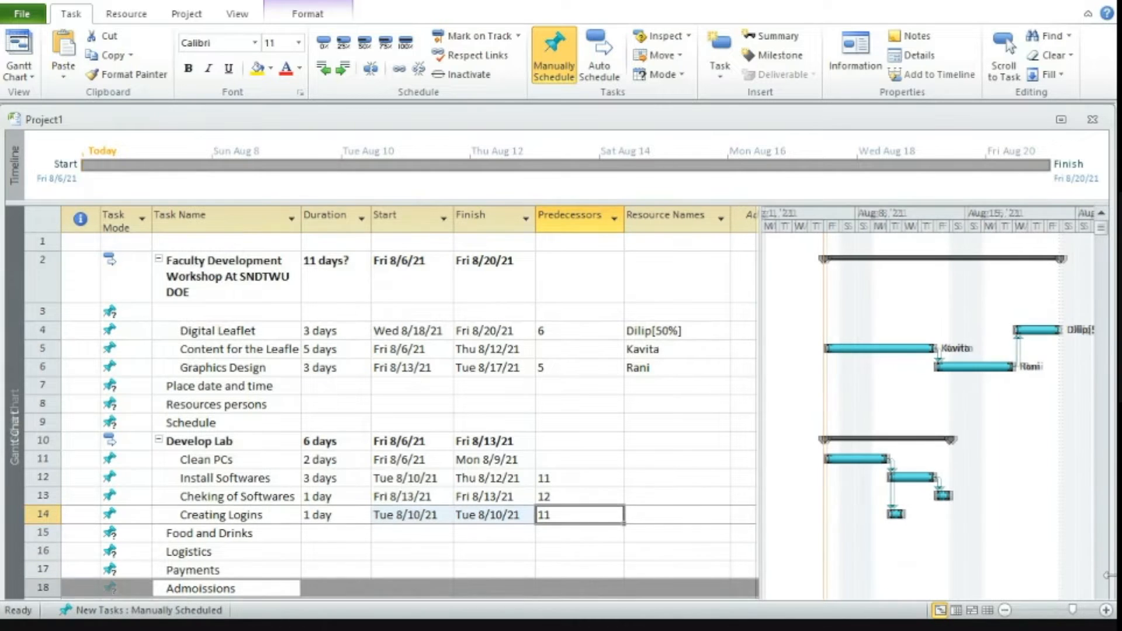
Widen the task table beside the Gantt chart far enough to show the full Add New Column field
click(317, 590)
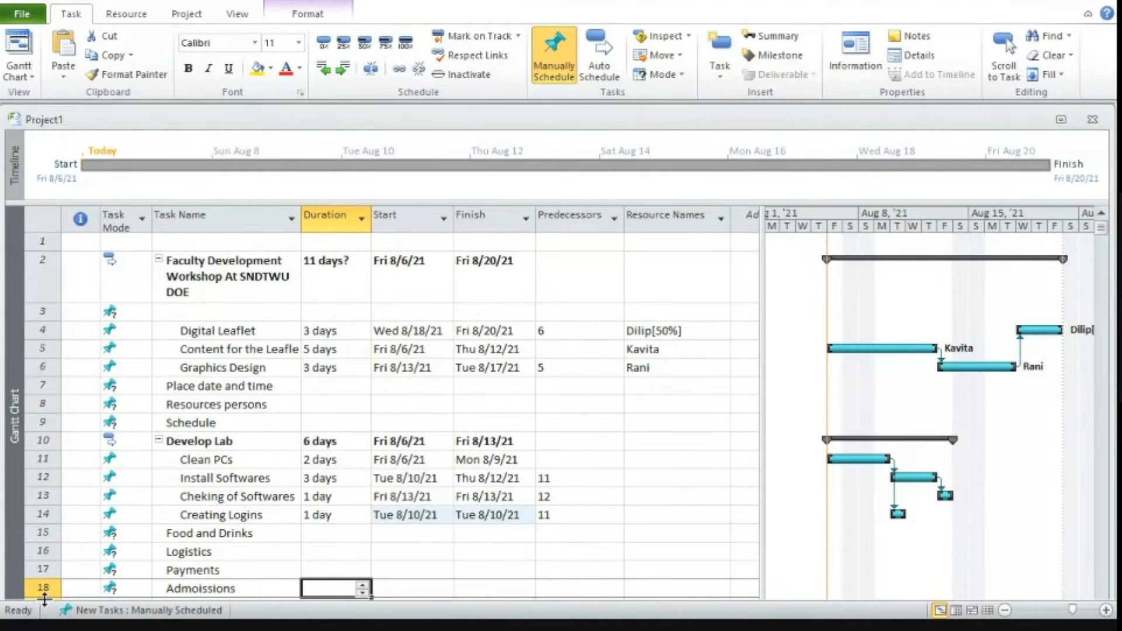
drag(43, 597, 44, 591)
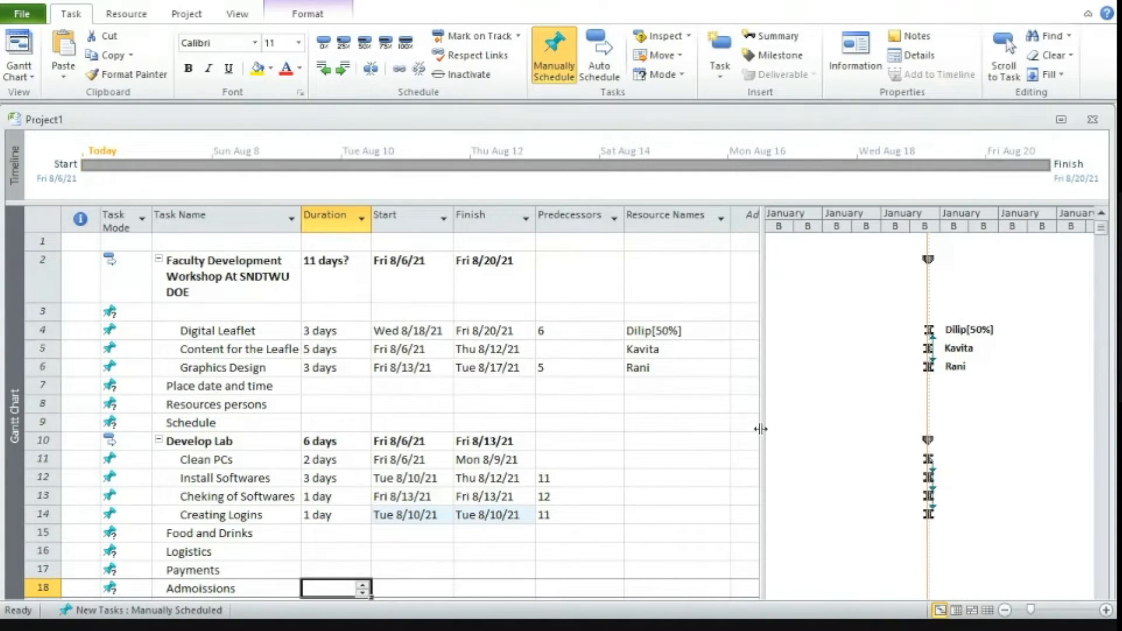
drag(759, 429, 868, 413)
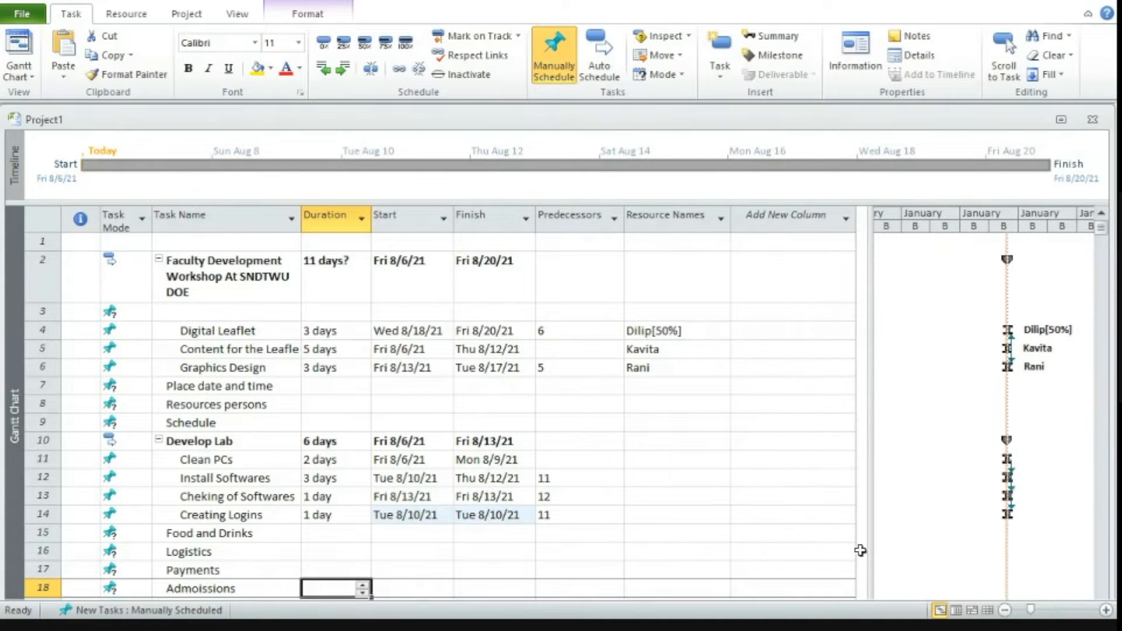
Correct the spelling of the task name Admoissions to "Admissions"
click(817, 570)
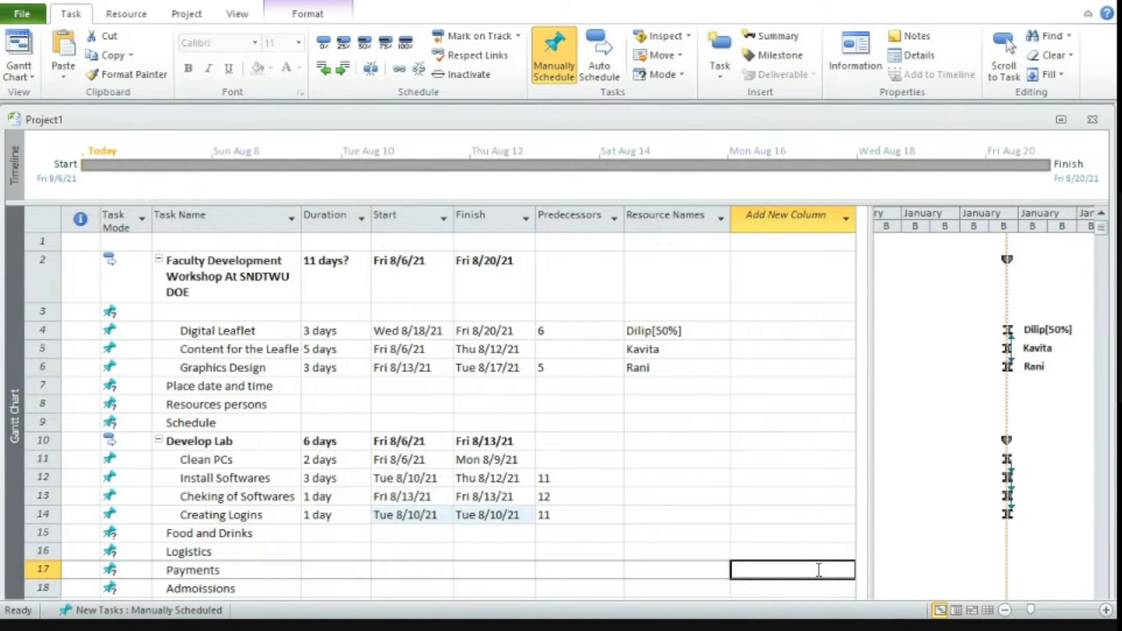
key(Down)
key(Down)
key(Down)
key(Down)
key(Down)
key(Down)
key(Down)
key(Down)
key(Down)
key(Down)
key(Down)
key(Down)
key(Down)
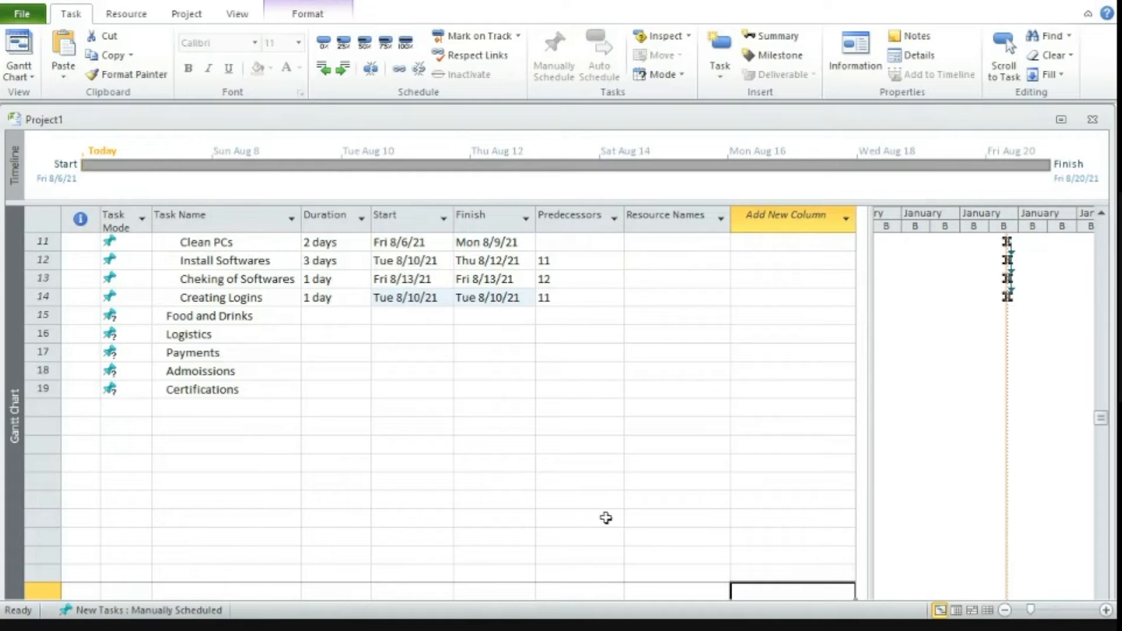
click(186, 372)
click(199, 371)
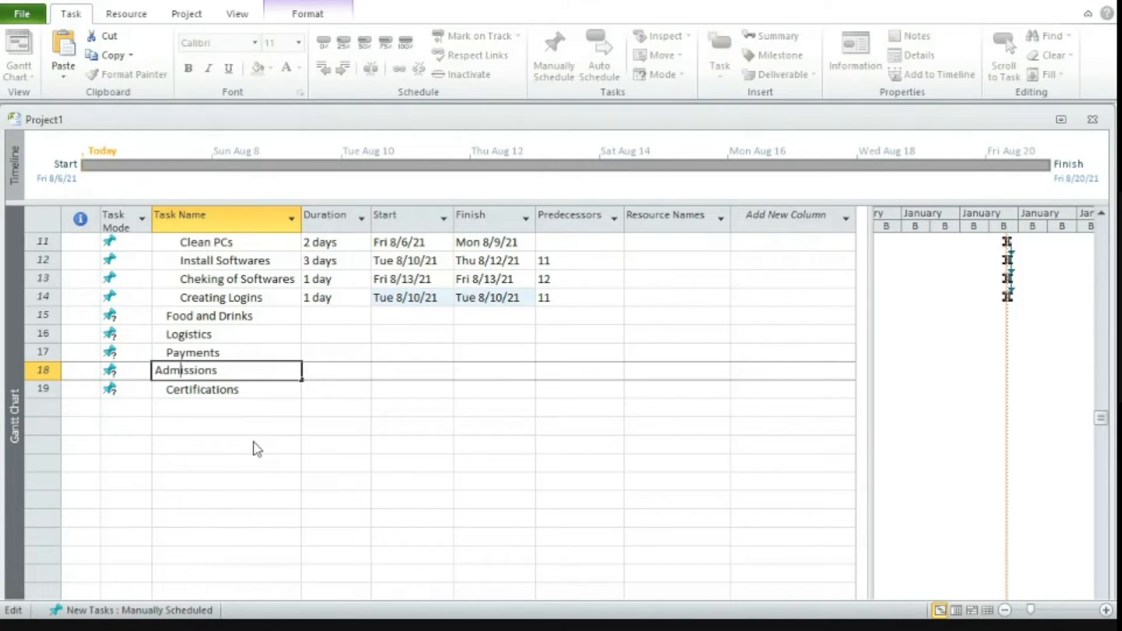
Insert a task named "Advertisement" between Admissions and Certifications
click(33, 391)
right_click(35, 390)
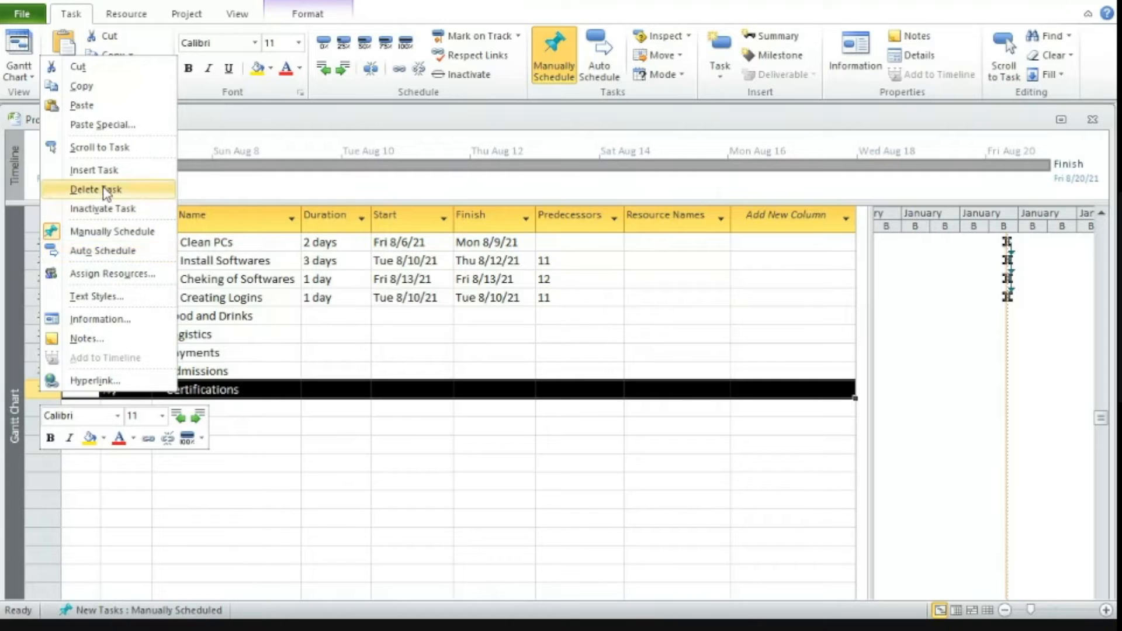
click(103, 170)
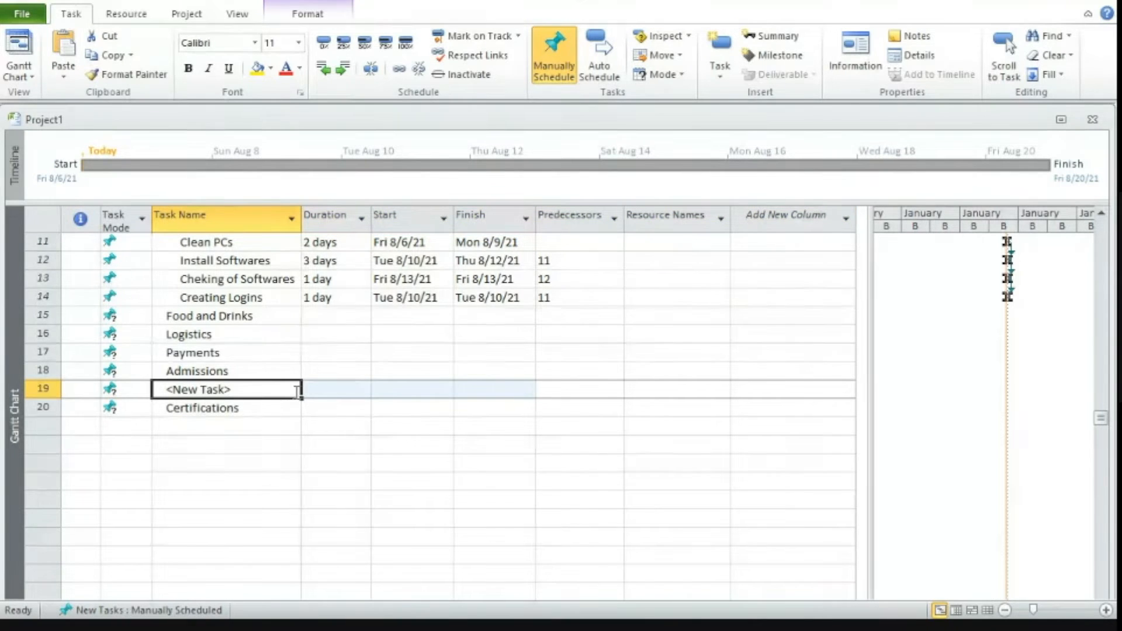
text(Ad)
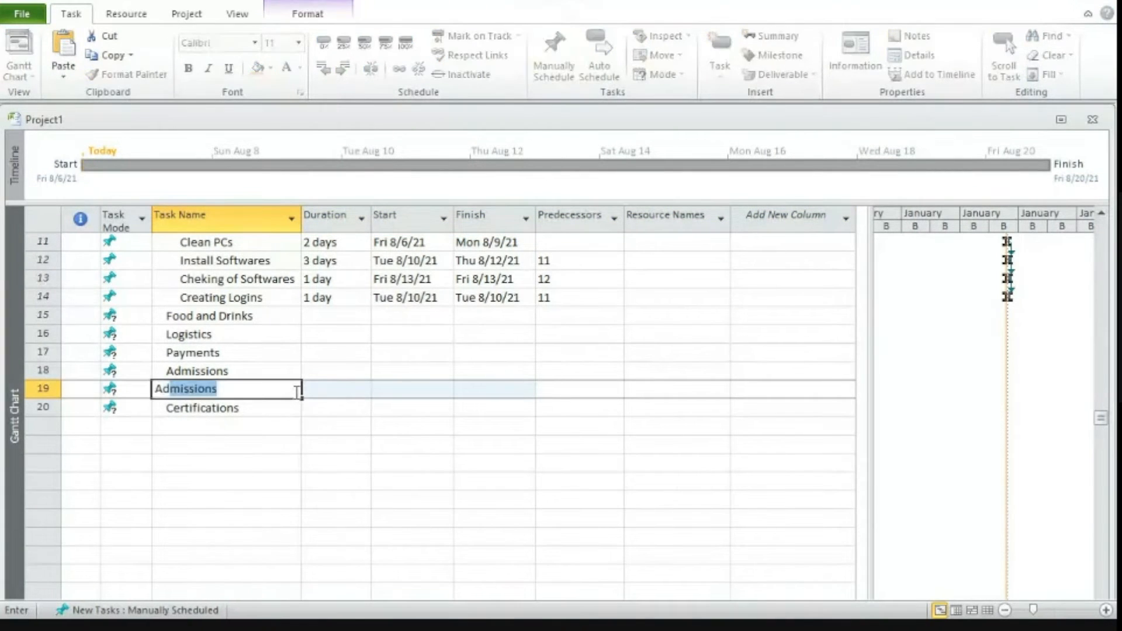
text(vertis)
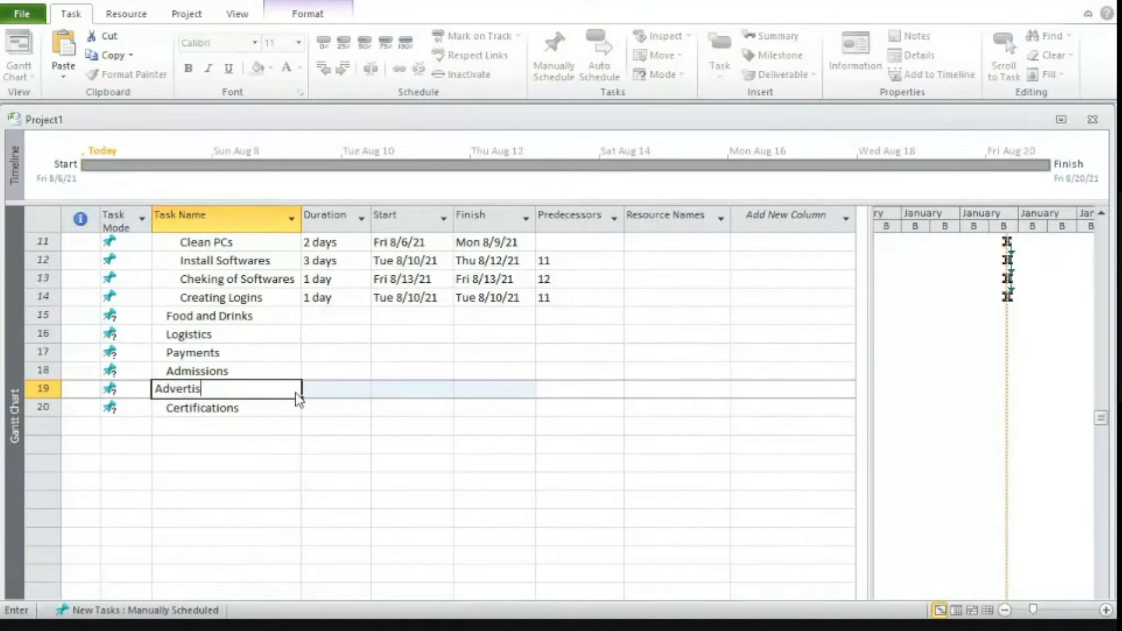
text(ement)
Insert a task named "Registrations" between Advertisement and Certifications
click(32, 408)
right_click(45, 407)
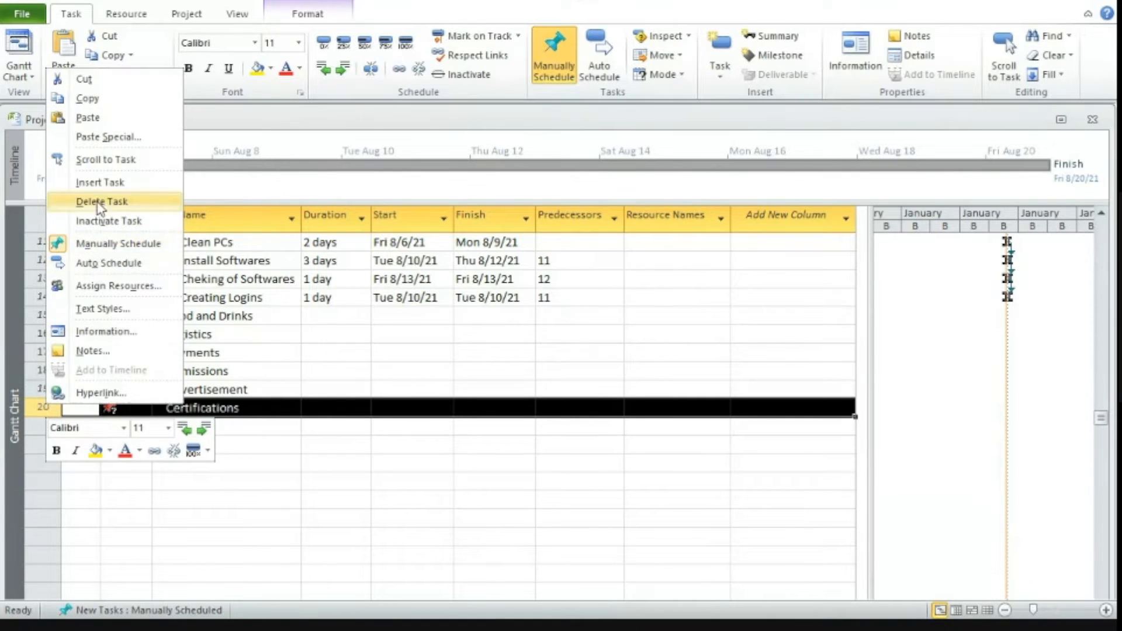
click(99, 183)
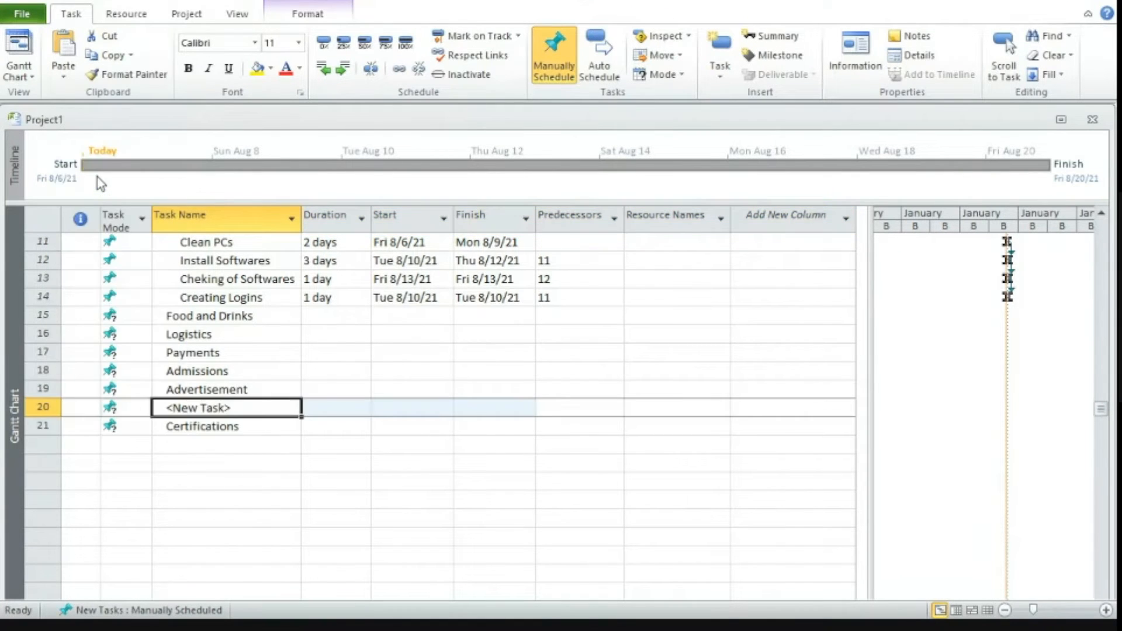
text(Registrat)
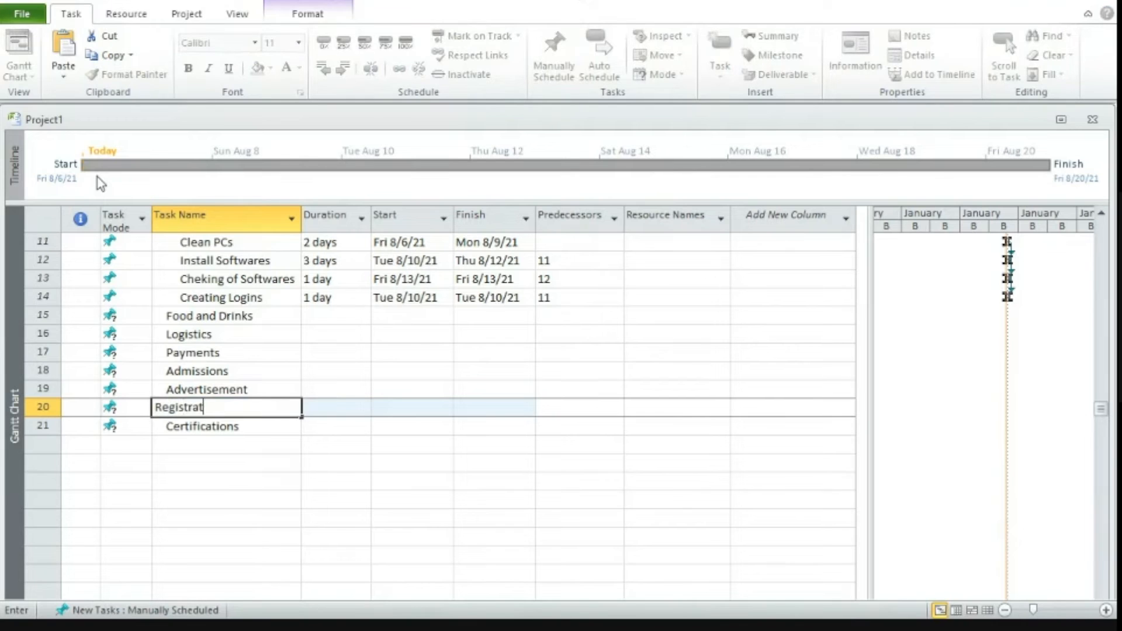
text(ions)
Insert a task named "Selections" between Registrations and Certifications
click(44, 426)
right_click(44, 426)
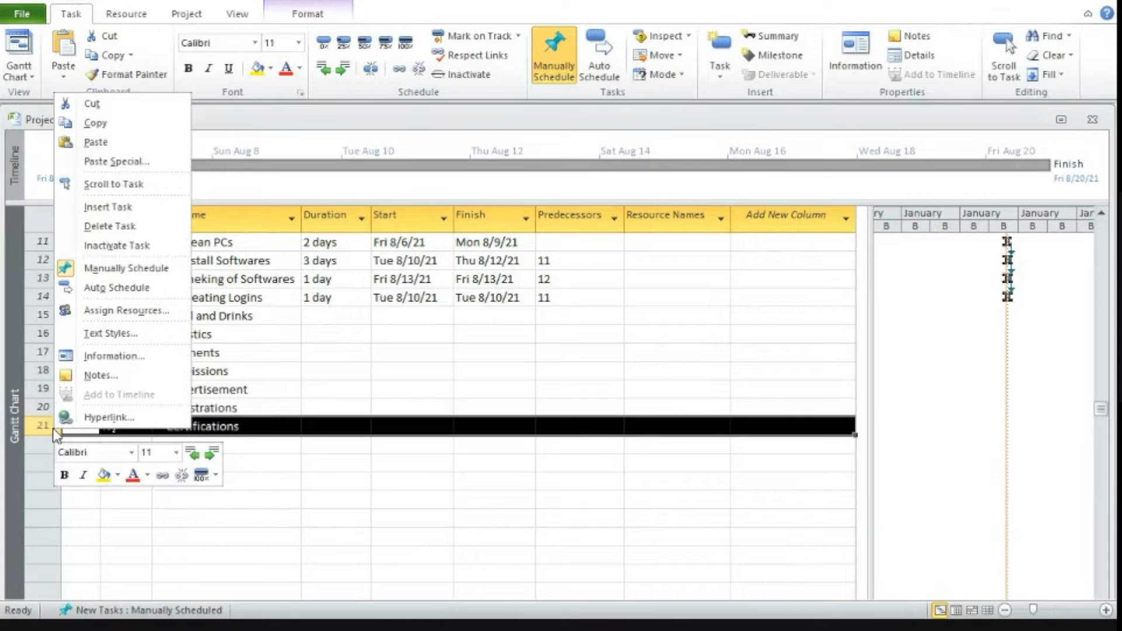
click(120, 207)
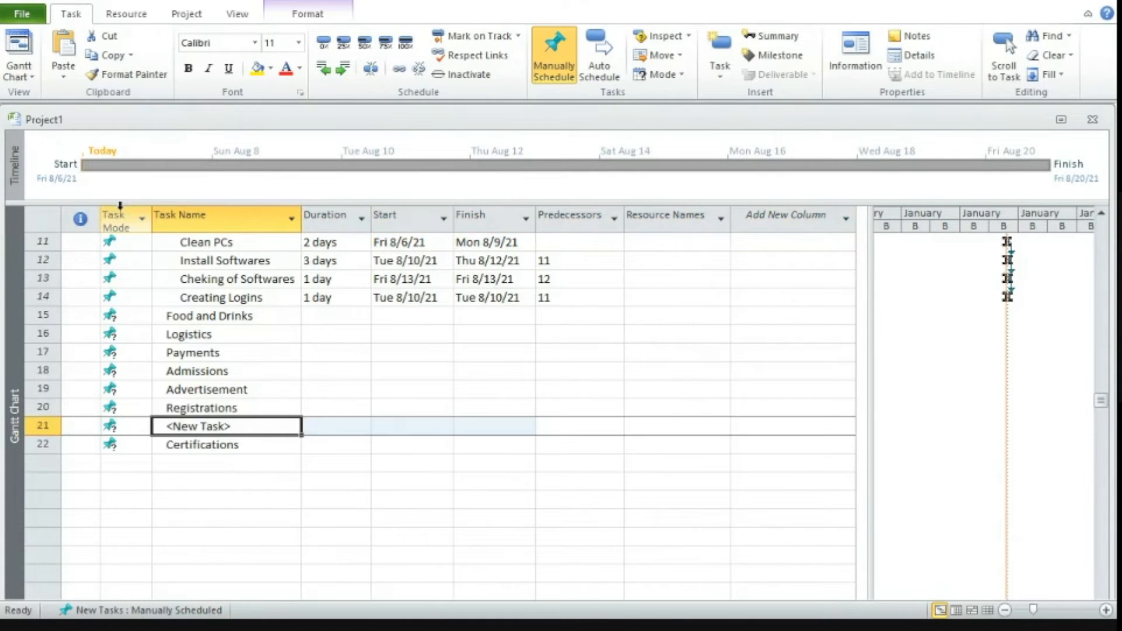
text(Selecti)
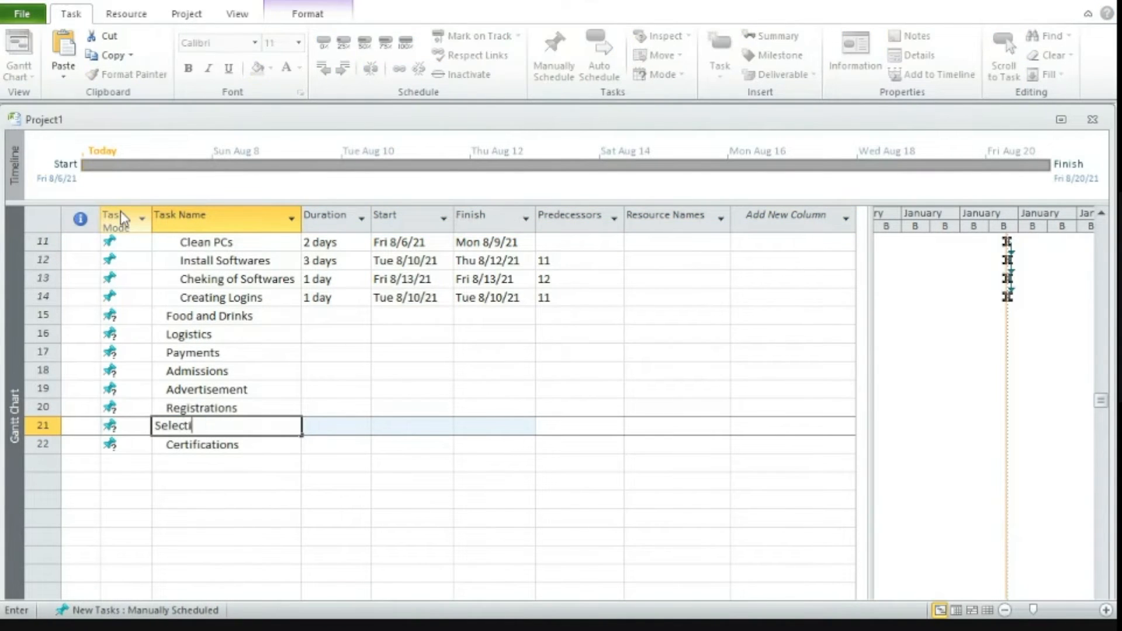
text(ons)
Insert a task named "Payments" between Selections and Certifications
click(37, 446)
right_click(40, 448)
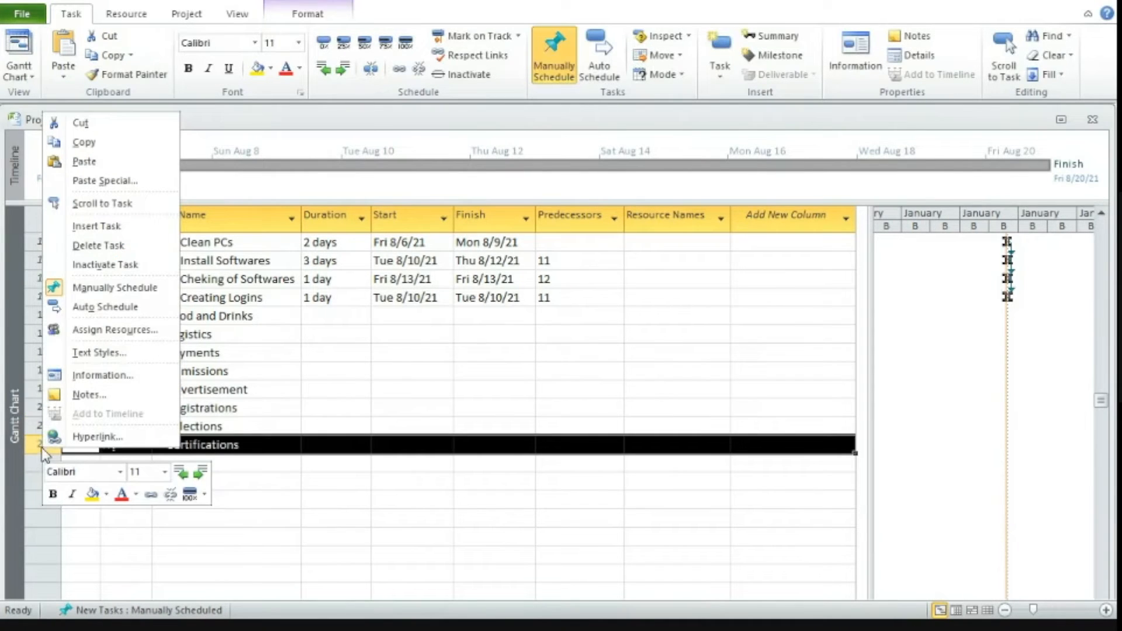
click(96, 226)
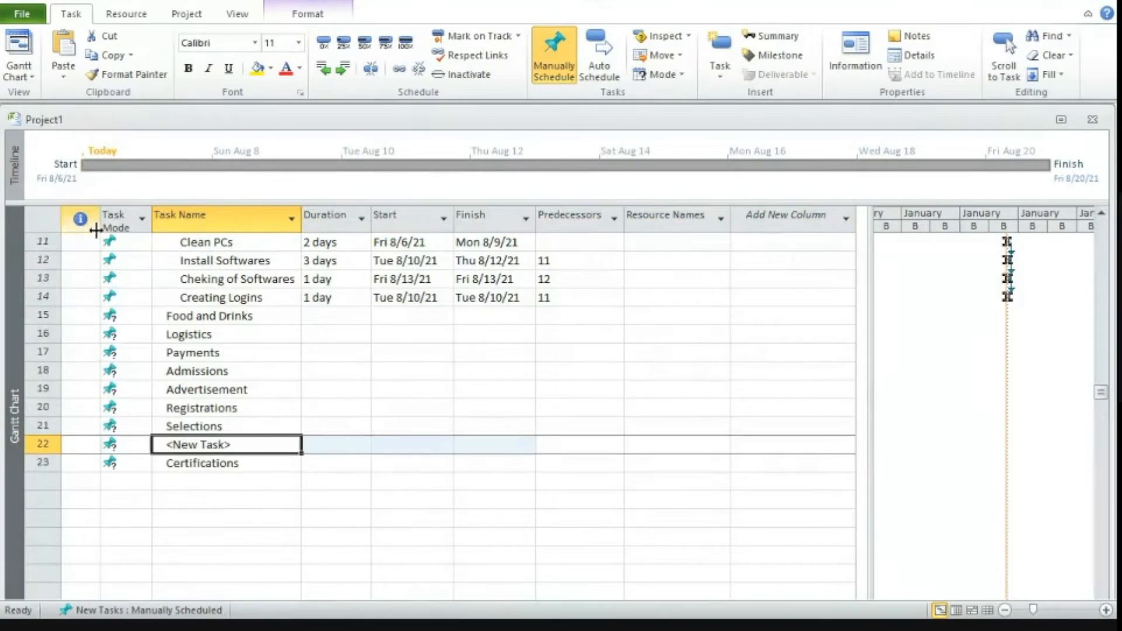
text(PAyments)
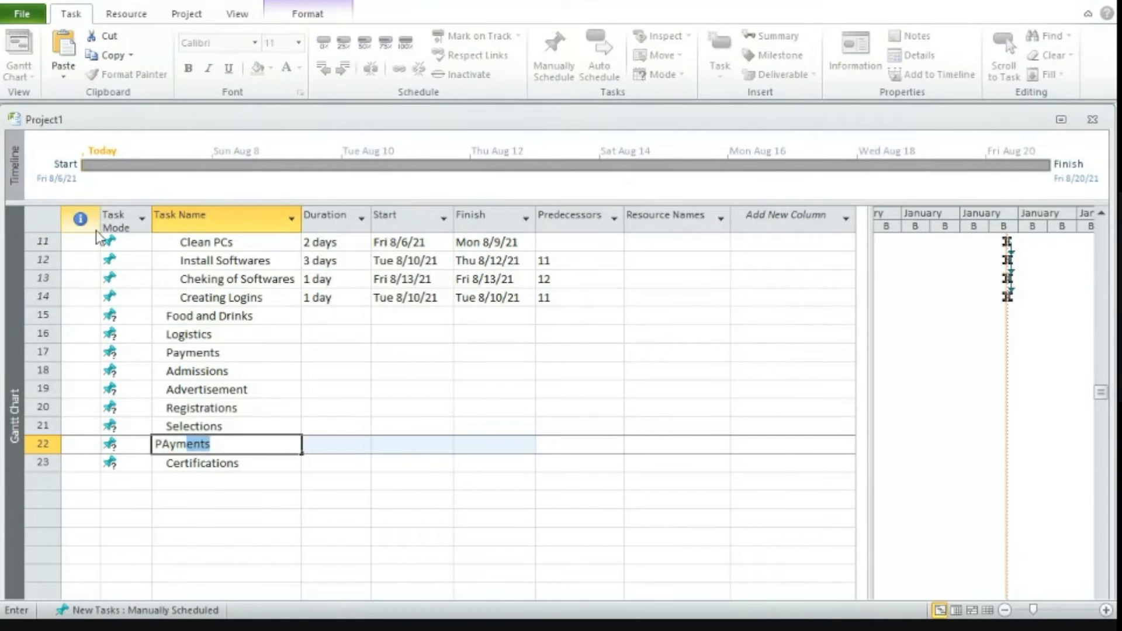
Insert a task named "Issue an ID for the course" between the second Payments task and Certifications
click(40, 468)
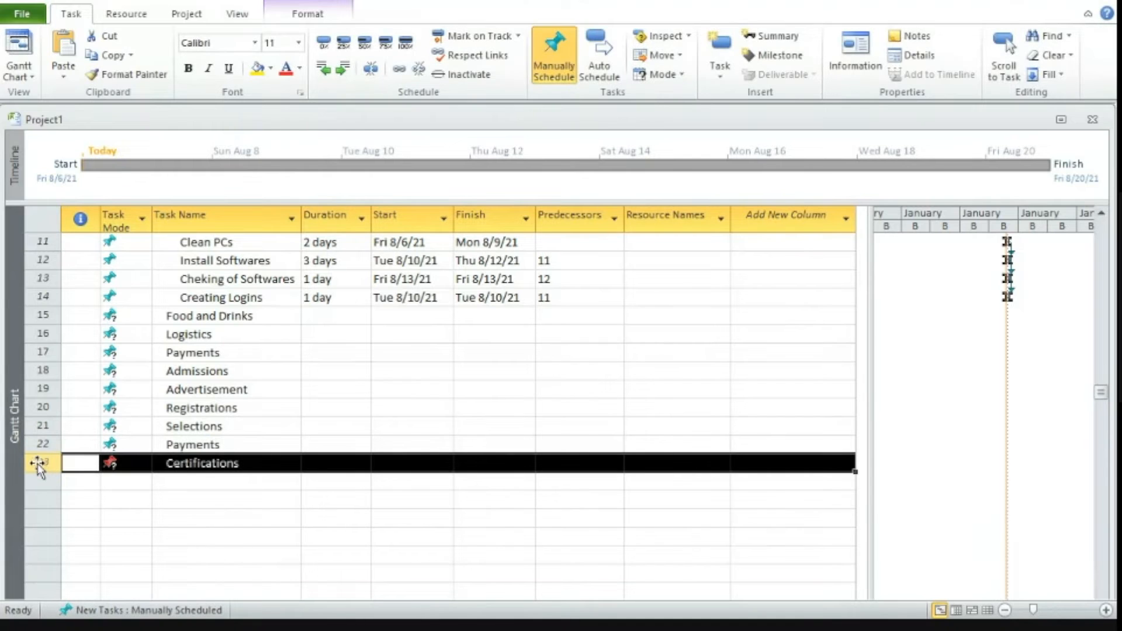
right_click(45, 467)
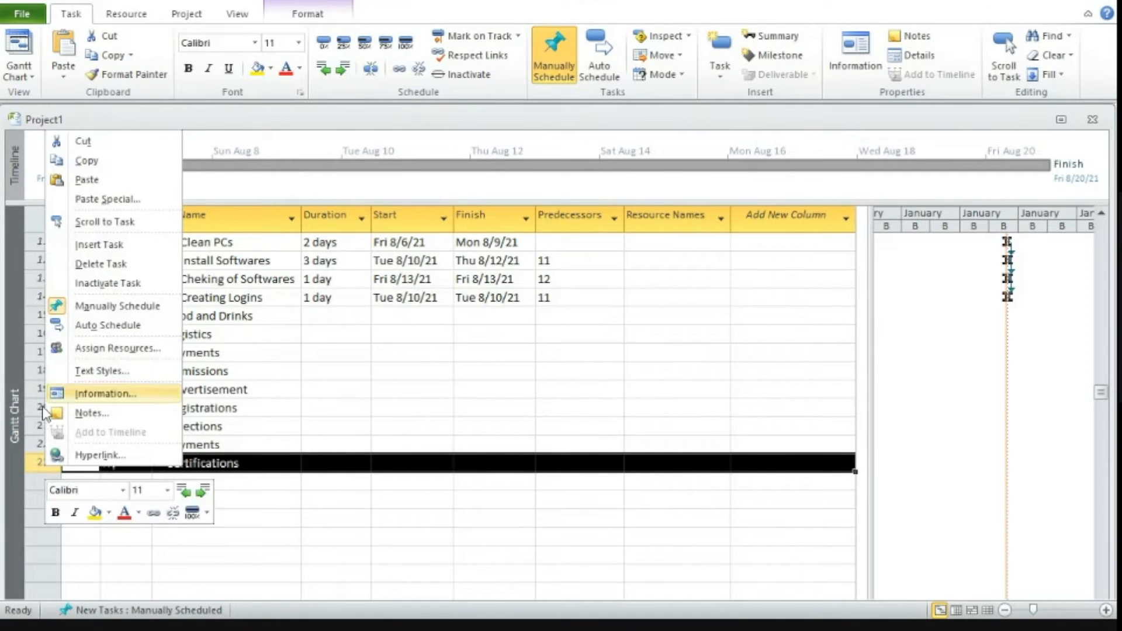
click(104, 246)
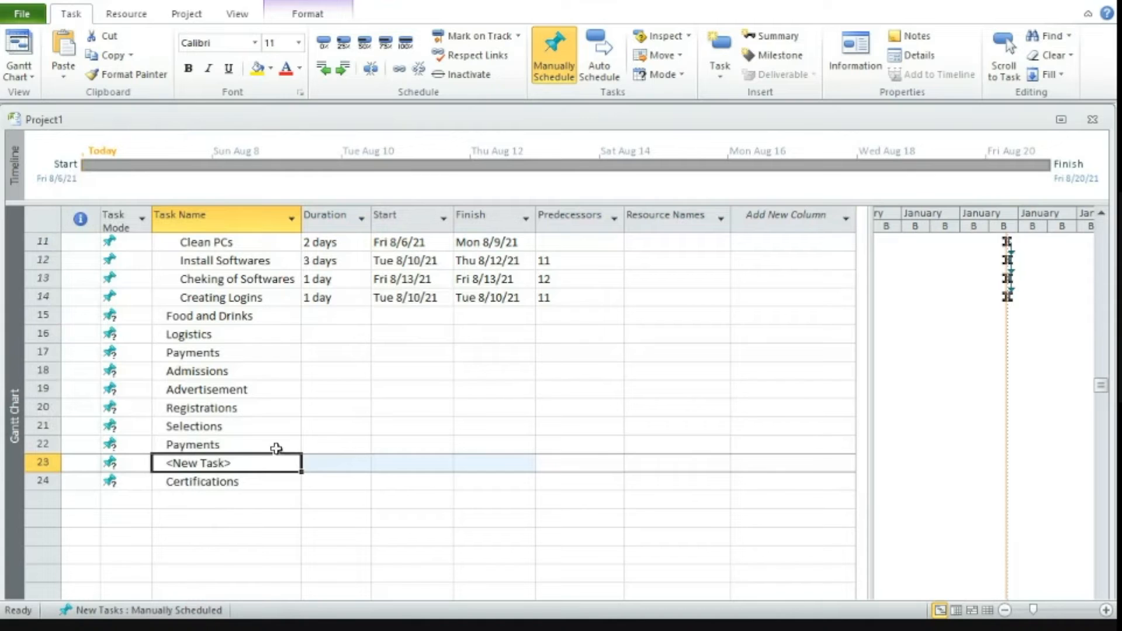
click(268, 466)
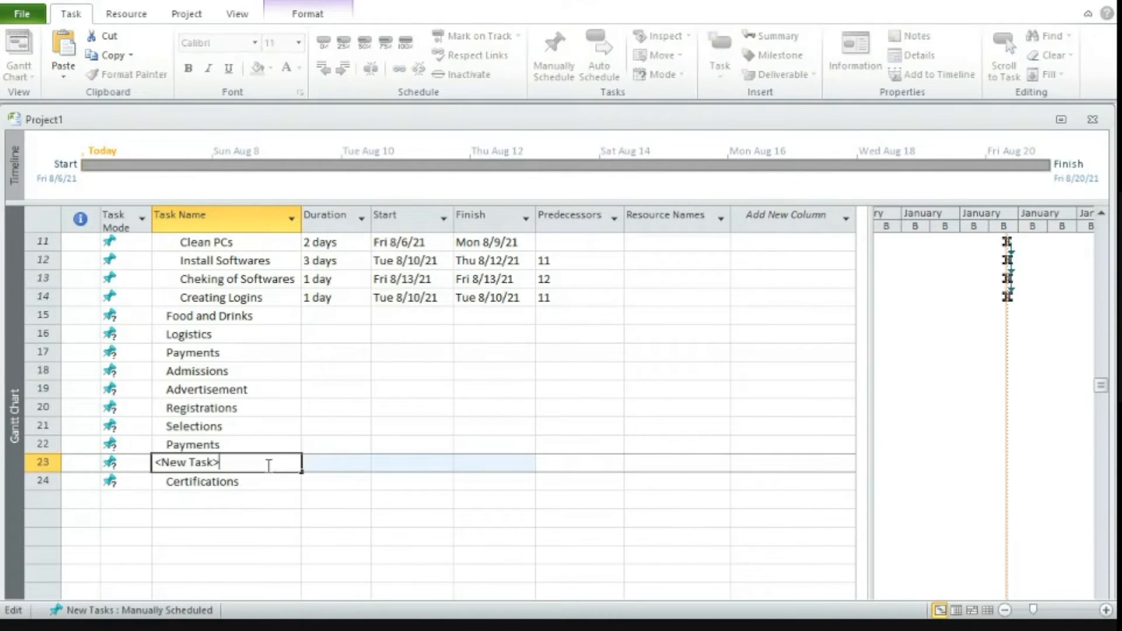
key(BackSpace)
key(BackSpace)
key(BackSpace)
key(BackSpace)
key(BackSpace)
key(BackSpace)
key(BackSpace)
key(BackSpace)
key(BackSpace)
key(BackSpace)
text(Issue an ID for the course)
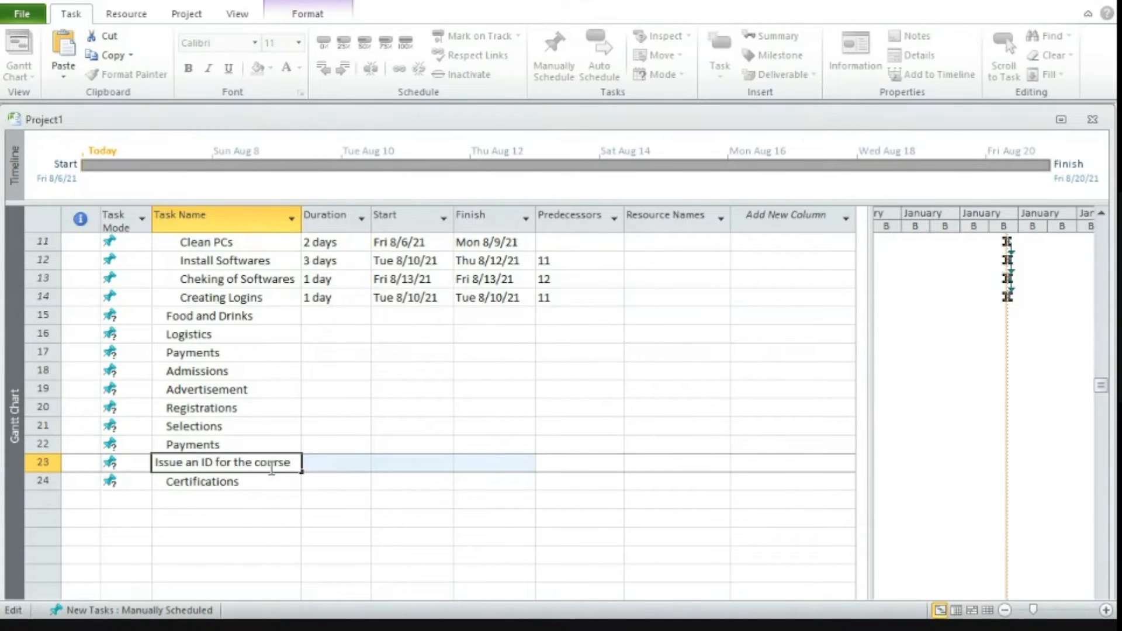
click(494, 351)
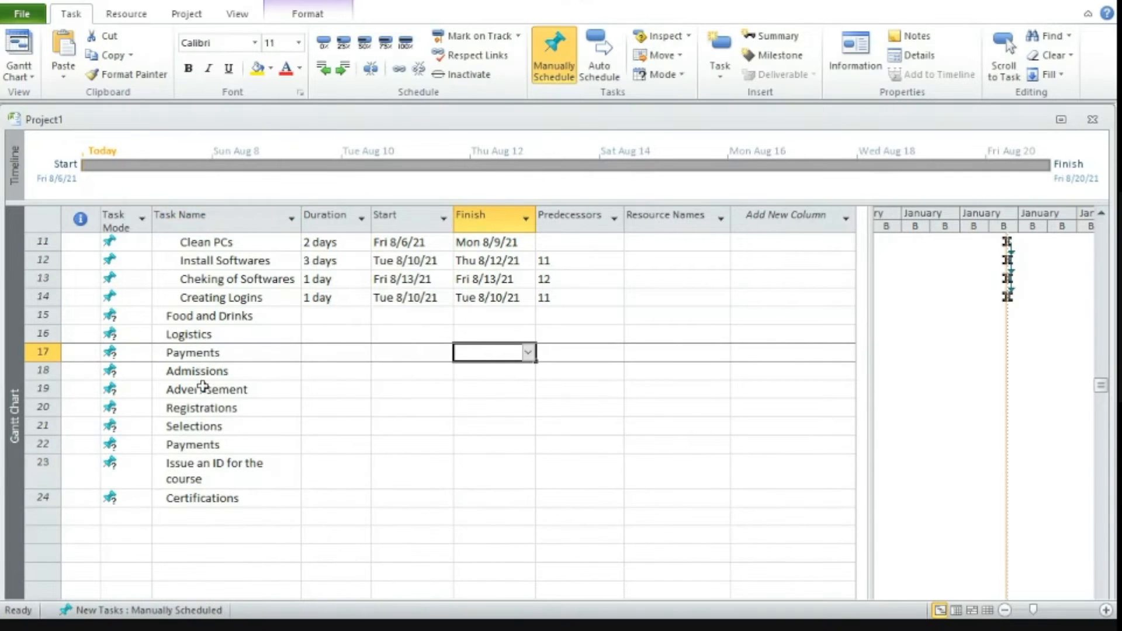
Indent the five tasks from Advertisement to Issue an ID for the course as subtasks of Admissions
drag(201, 391, 242, 464)
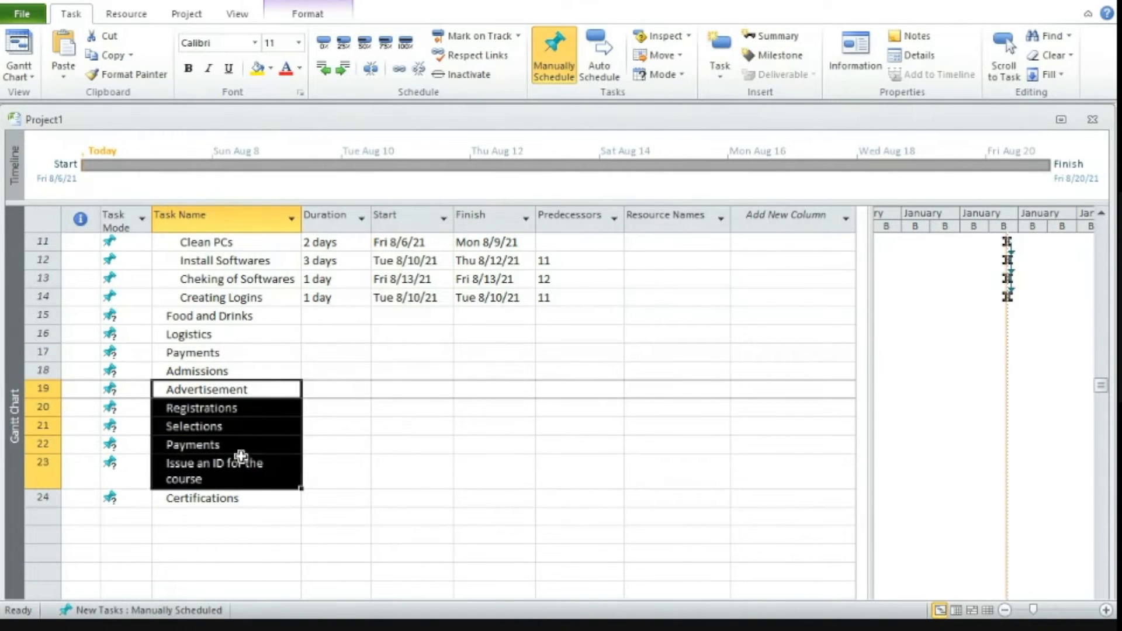
click(343, 68)
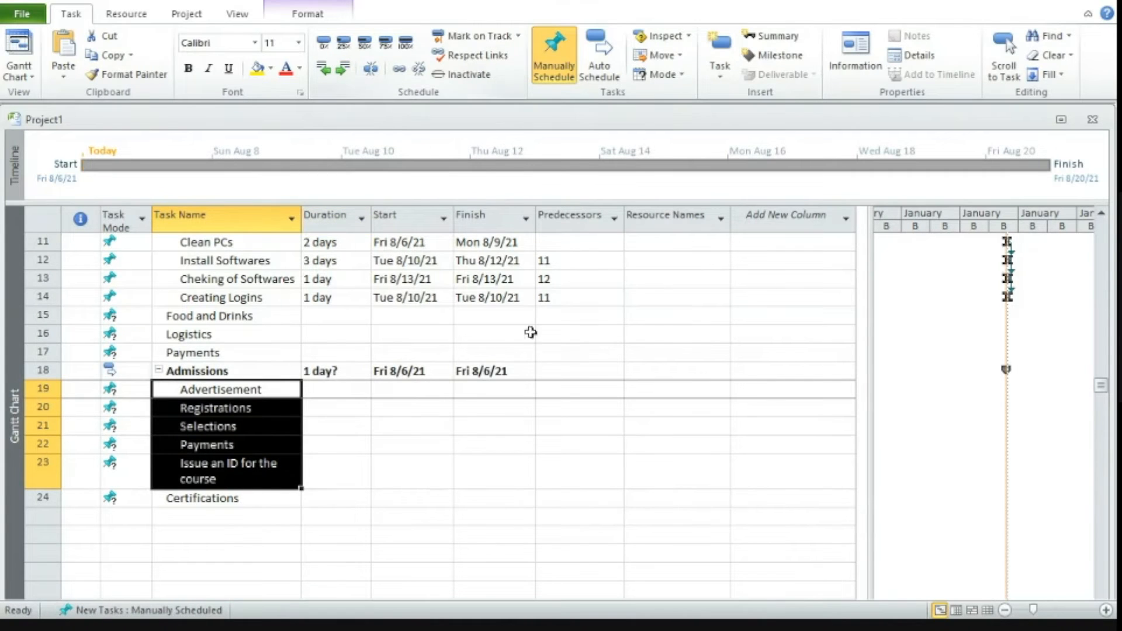
click(353, 392)
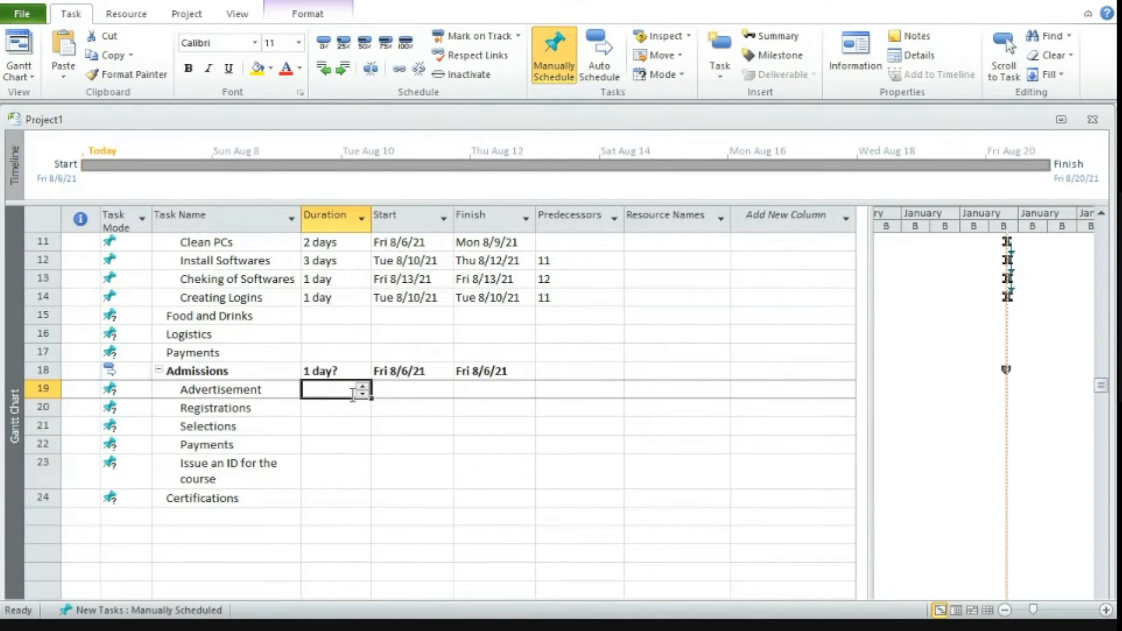
Set the Admissions subtask durations: Advertisement 1 day, Registrations 10 days, Selections 1 day, Payments 3 days, Issue an ID for the course 1 day
text(1)
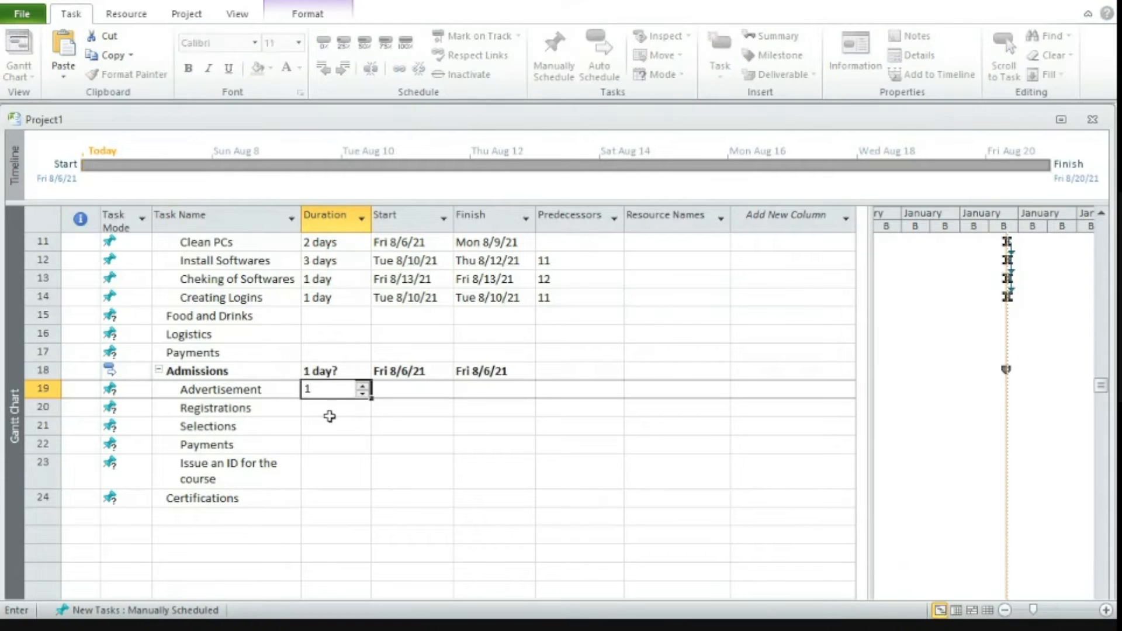
click(327, 415)
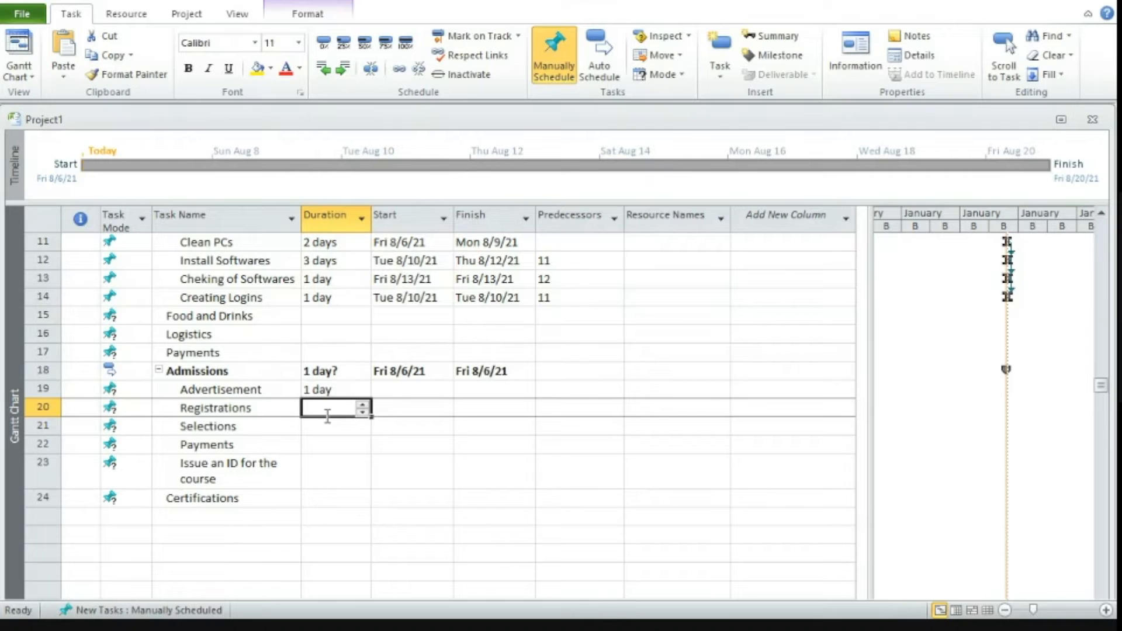
text(10)
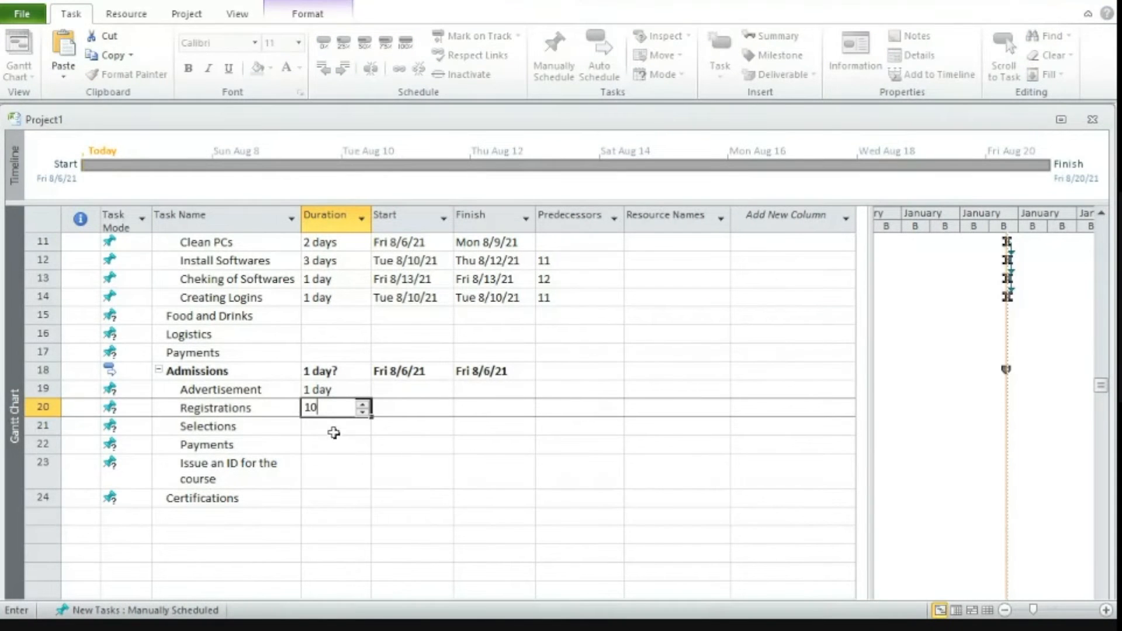
click(334, 433)
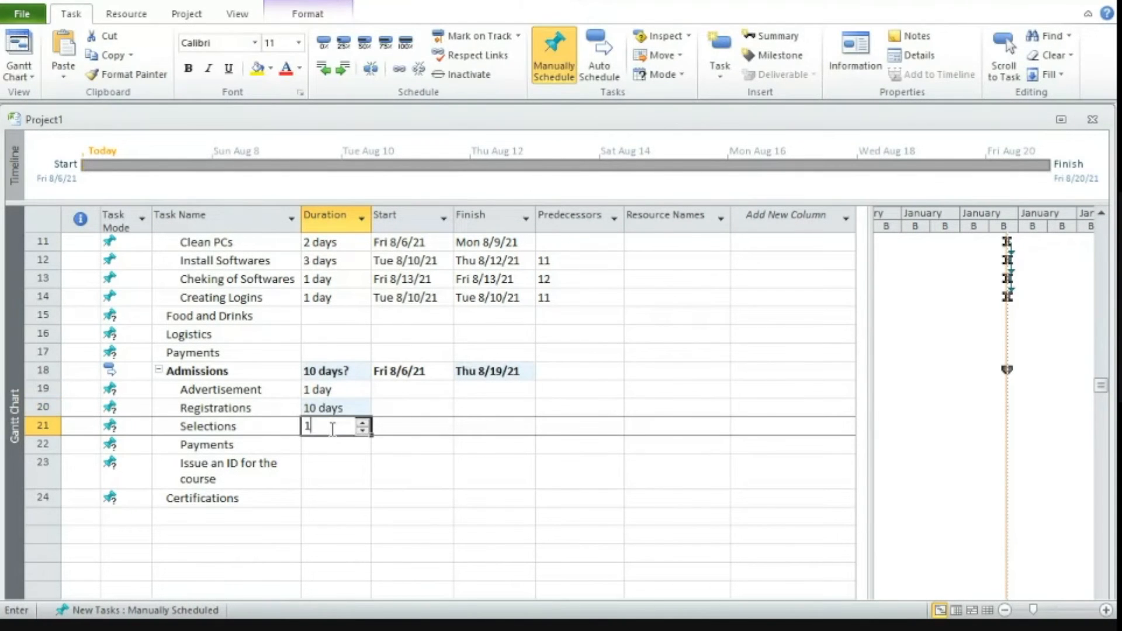
text(1)
click(331, 445)
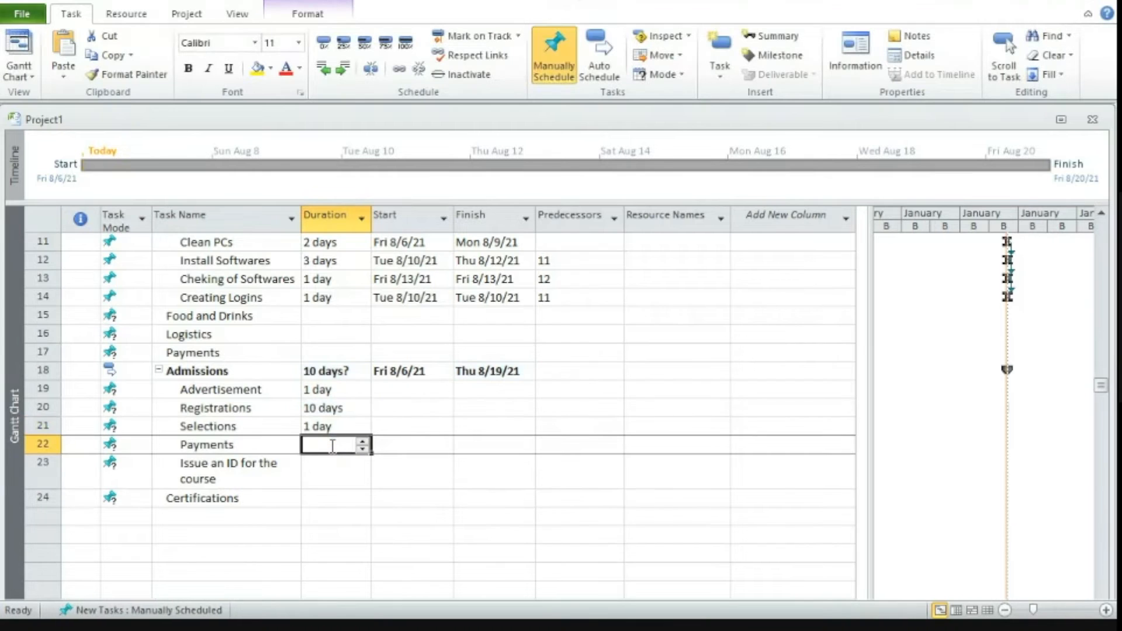
text(3)
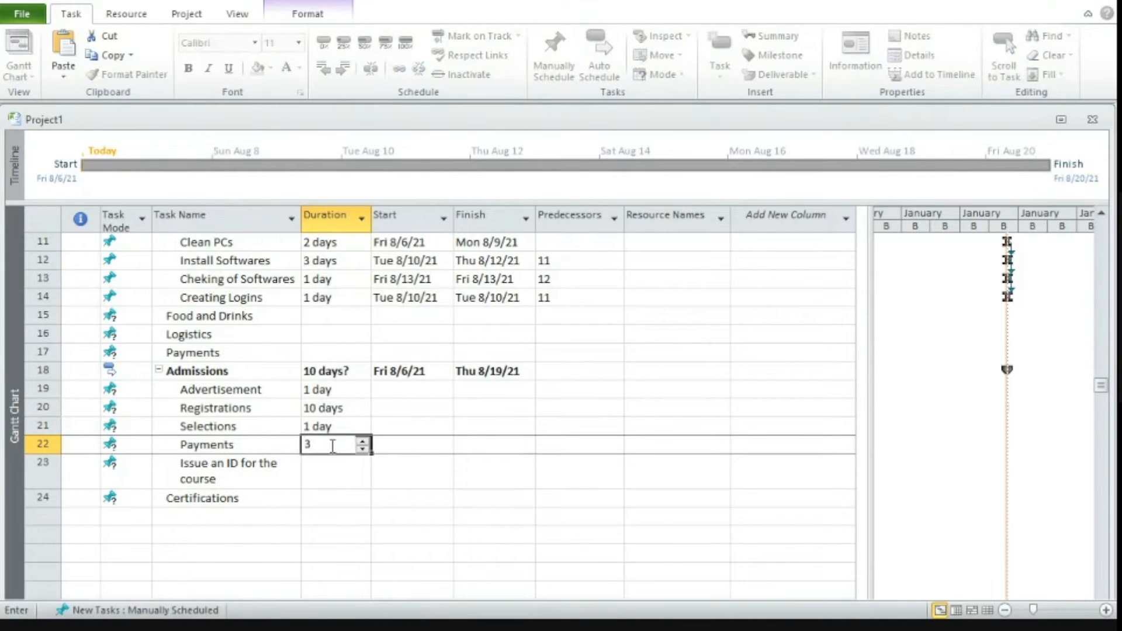
click(331, 466)
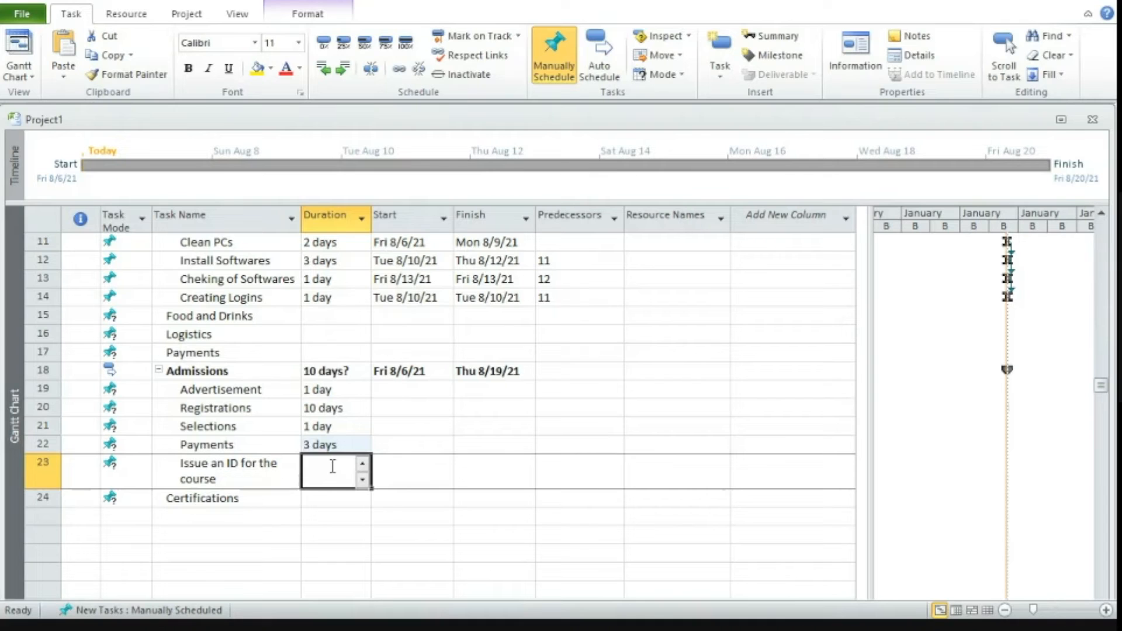
text(1)
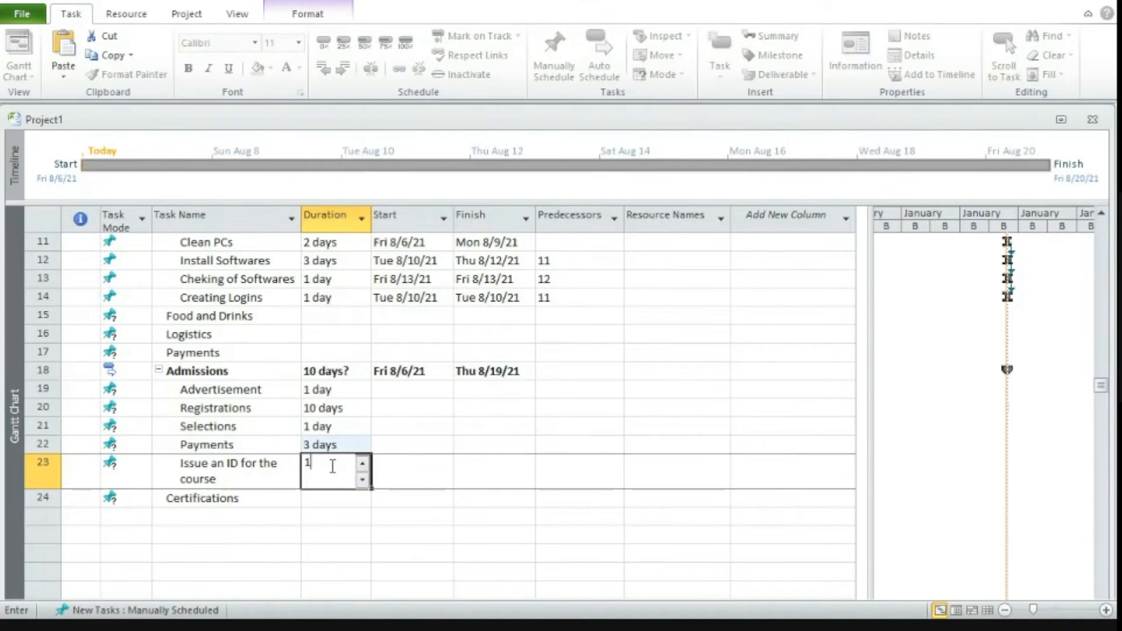
click(368, 500)
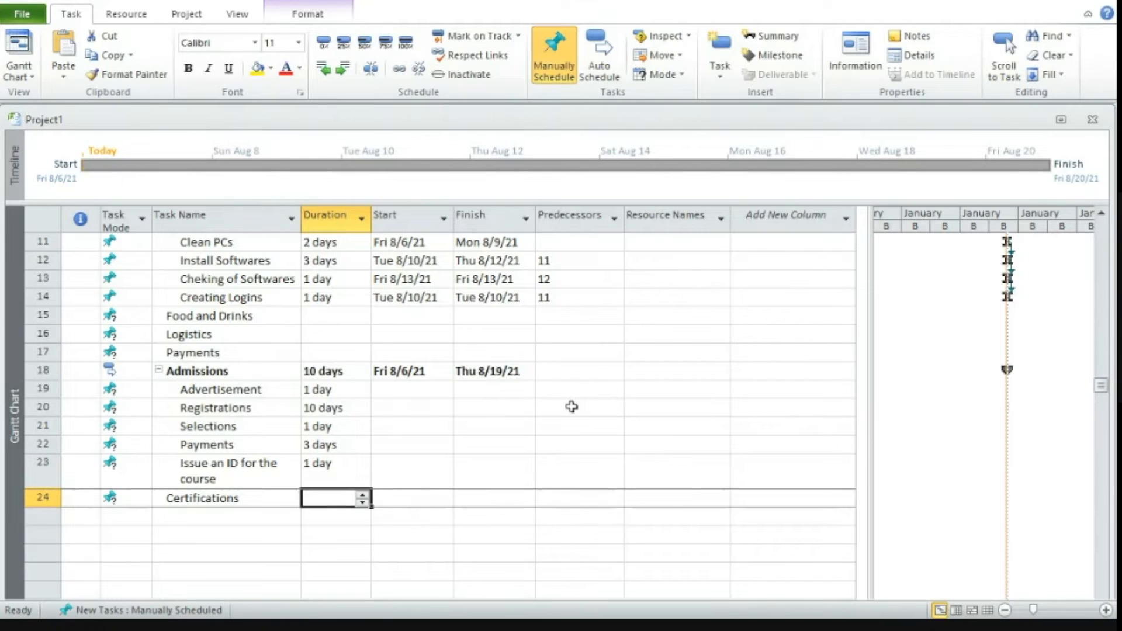
Chain the Admissions subtasks by predecessor: 19 for Registrations, 20 for Selections, 21 for Payments and 22 for Issue an ID for the course
click(573, 407)
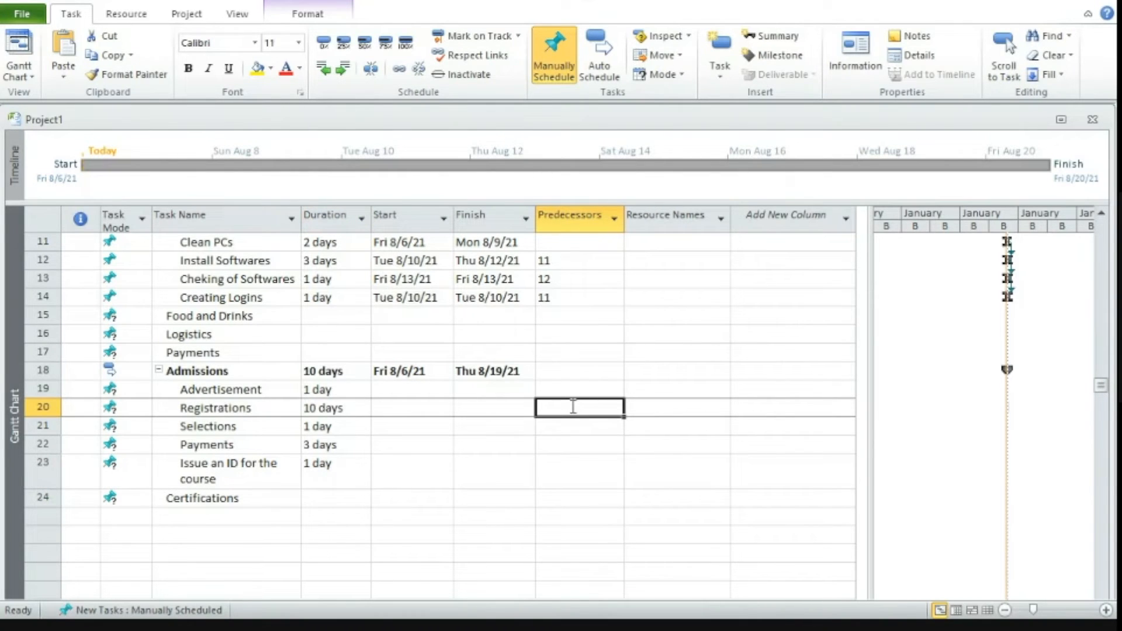
text(19)
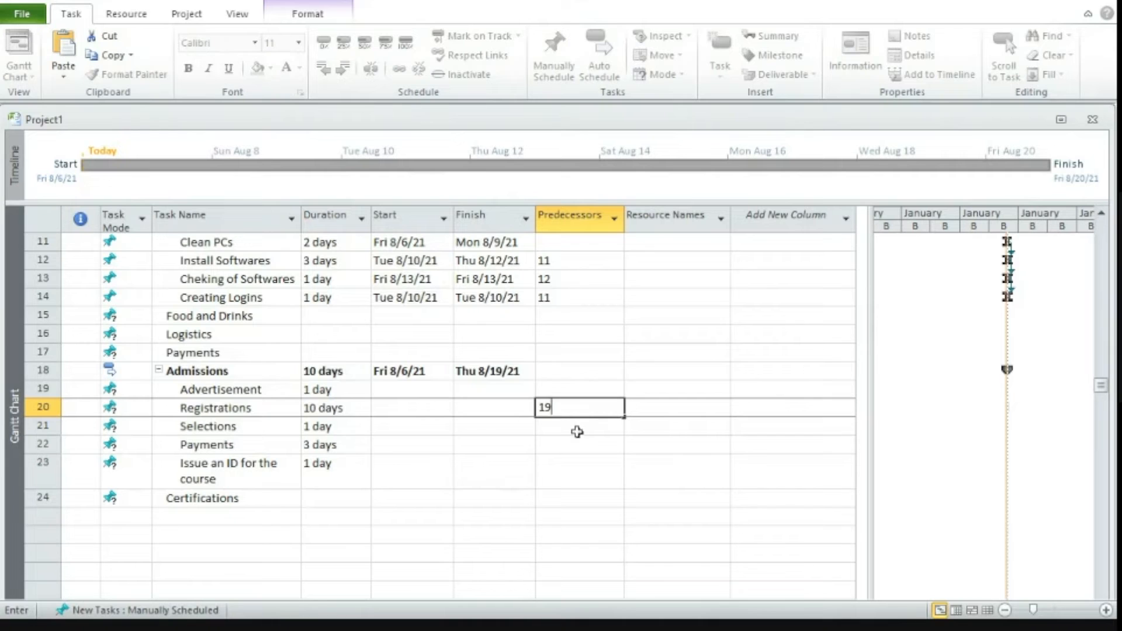
click(577, 432)
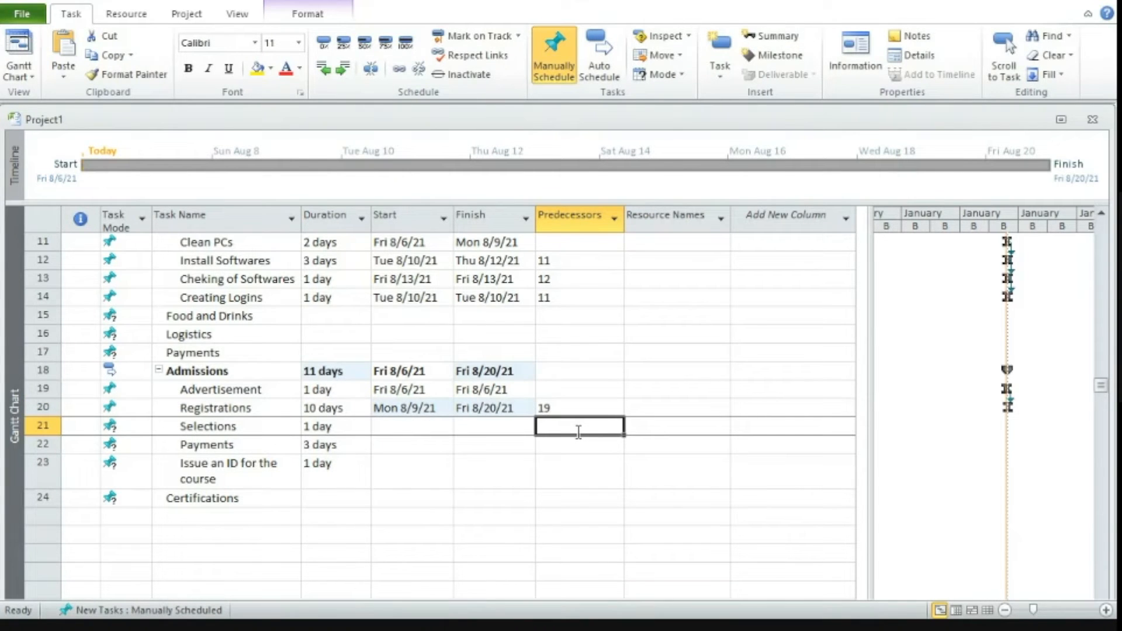
text(20)
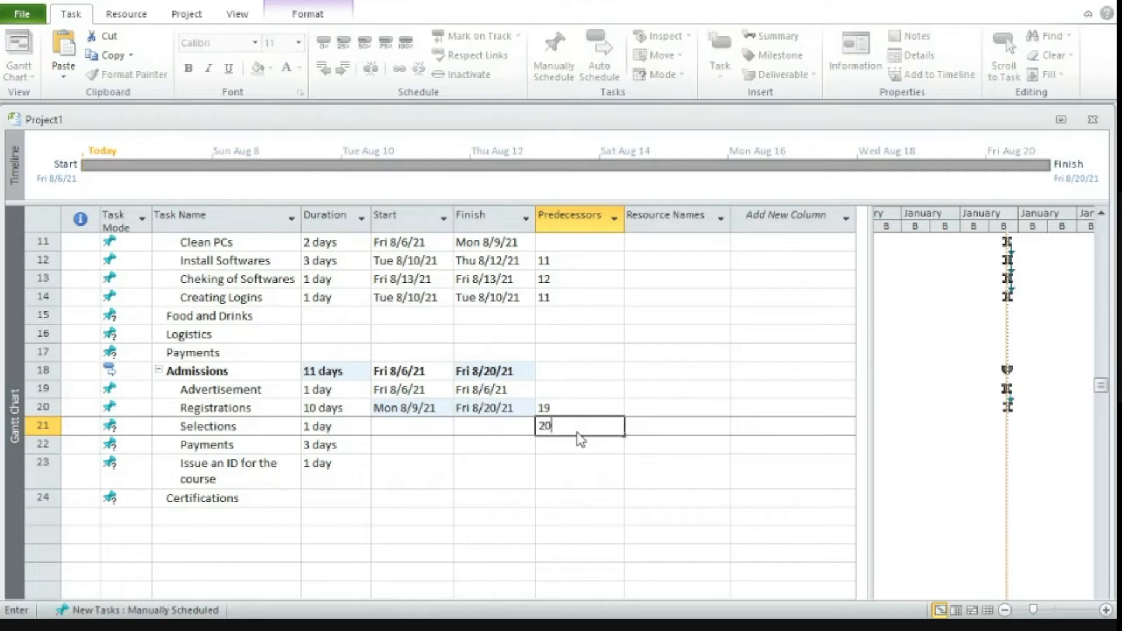
click(577, 448)
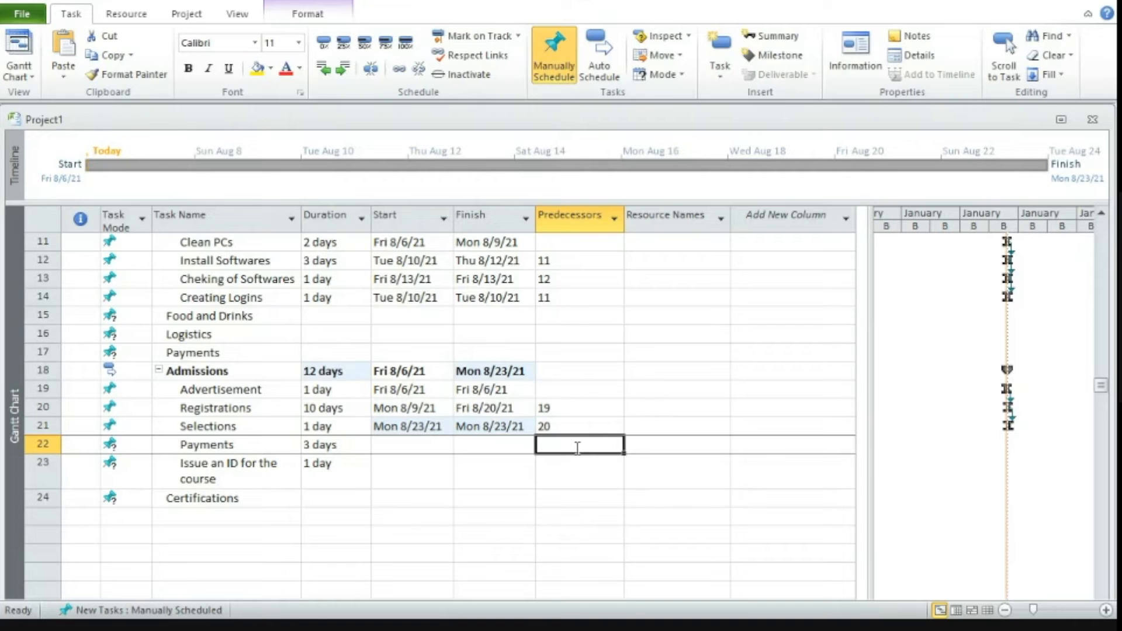
text(21)
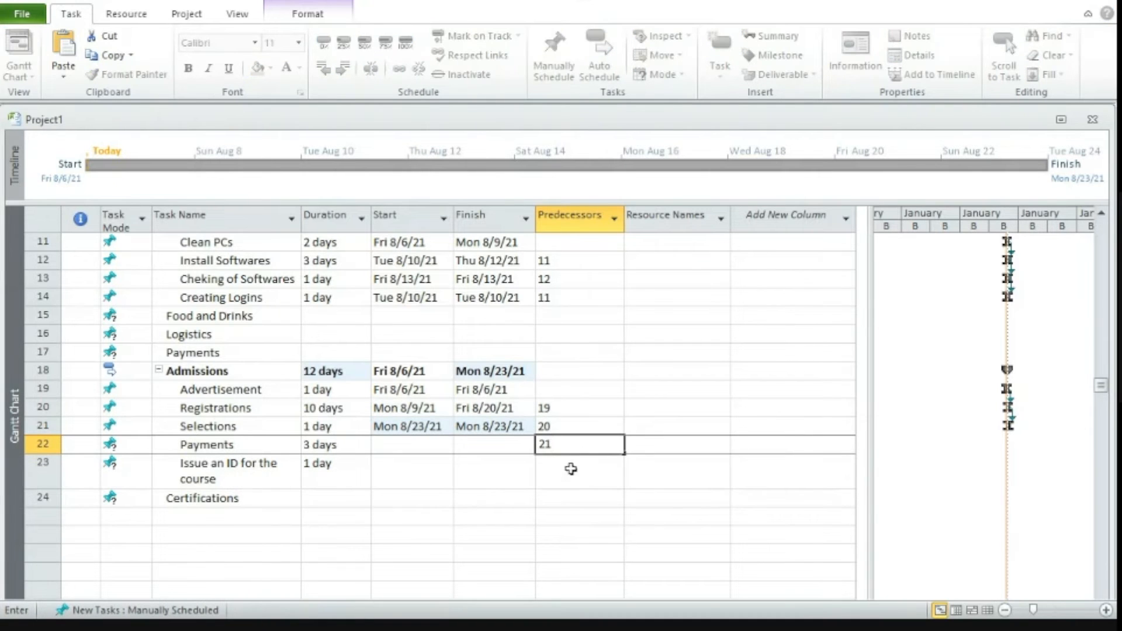
click(572, 469)
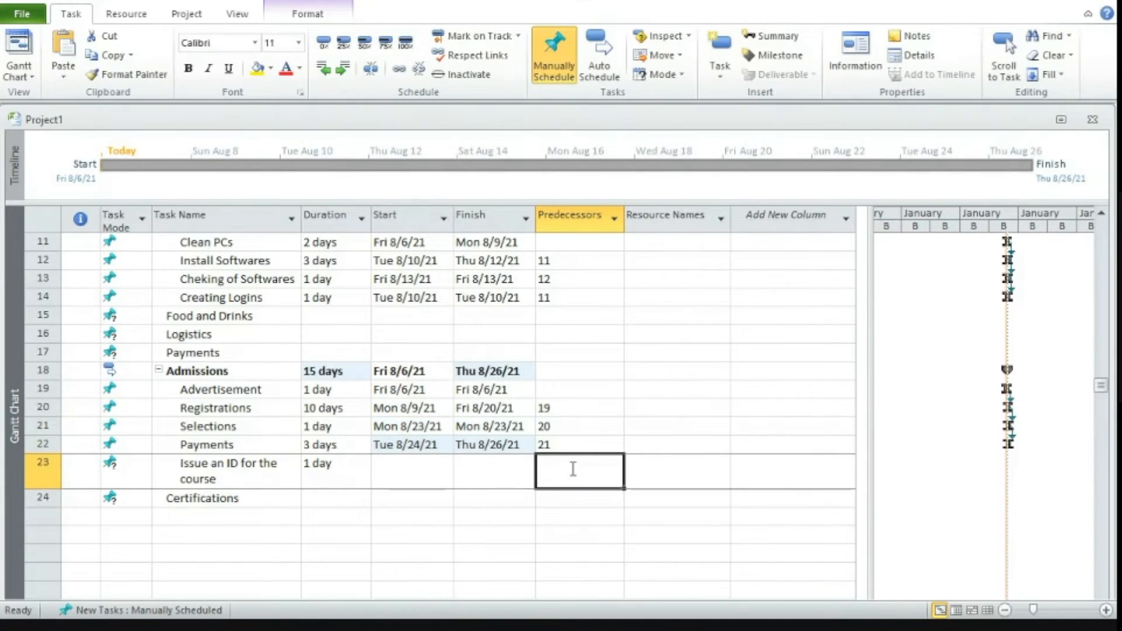
text(22)
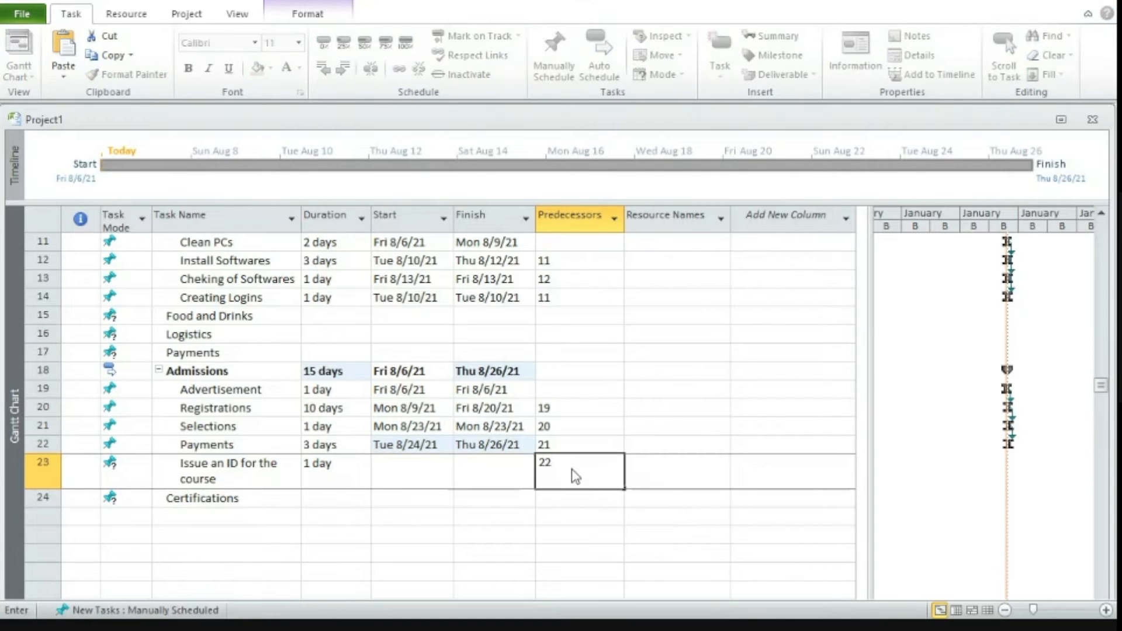
click(521, 539)
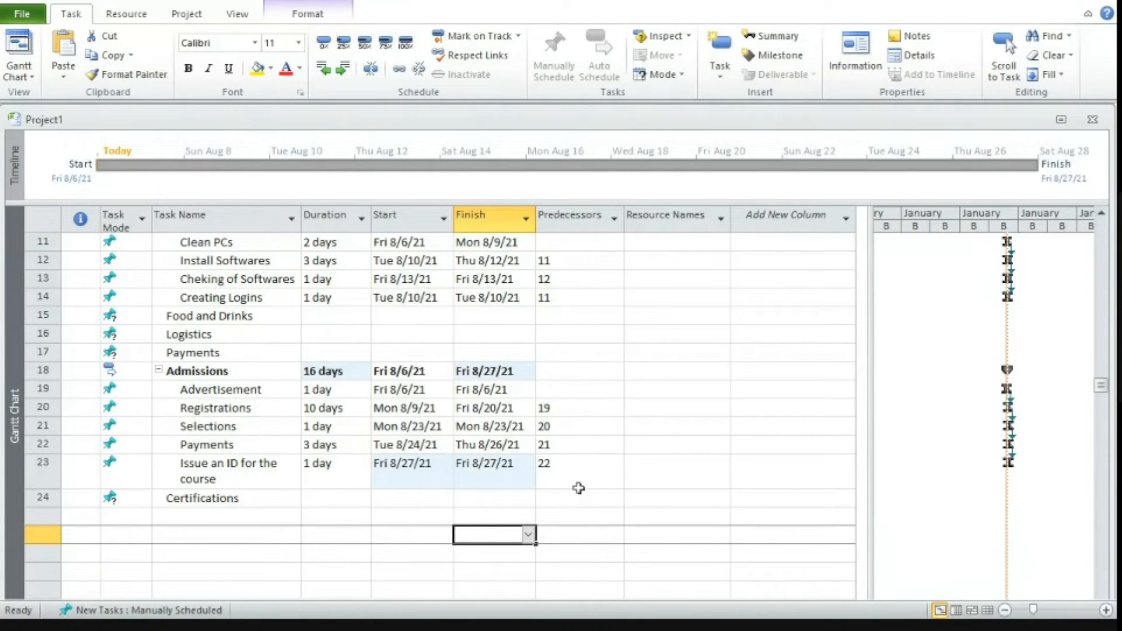
Set the predecessors of the Creating Logins subtask to 11,23
double_click(559, 299)
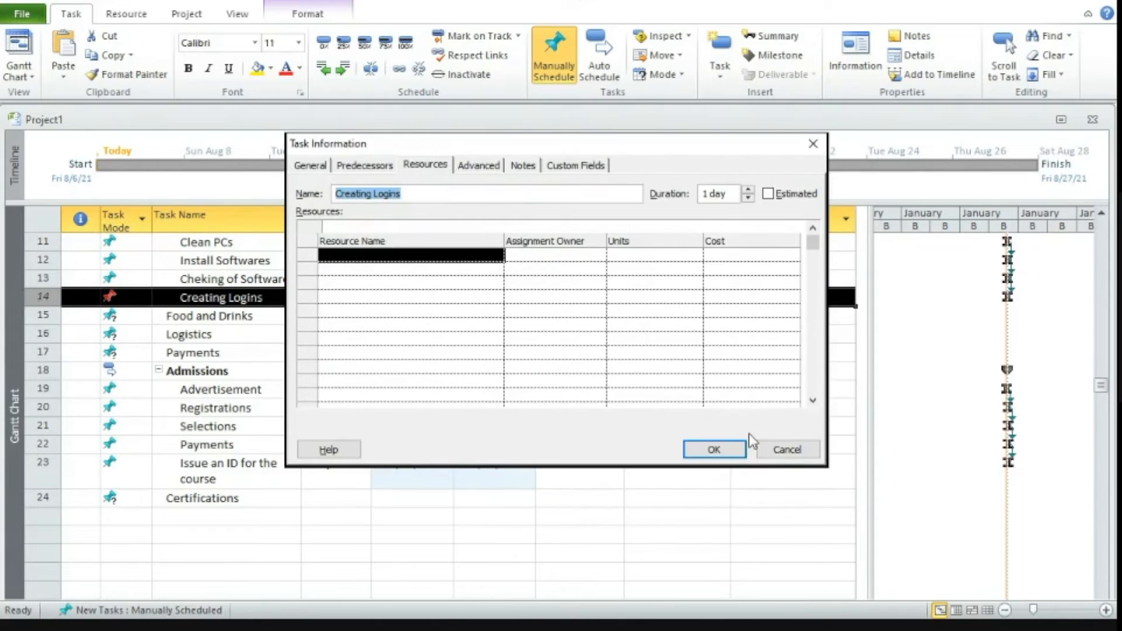
click(785, 449)
click(567, 301)
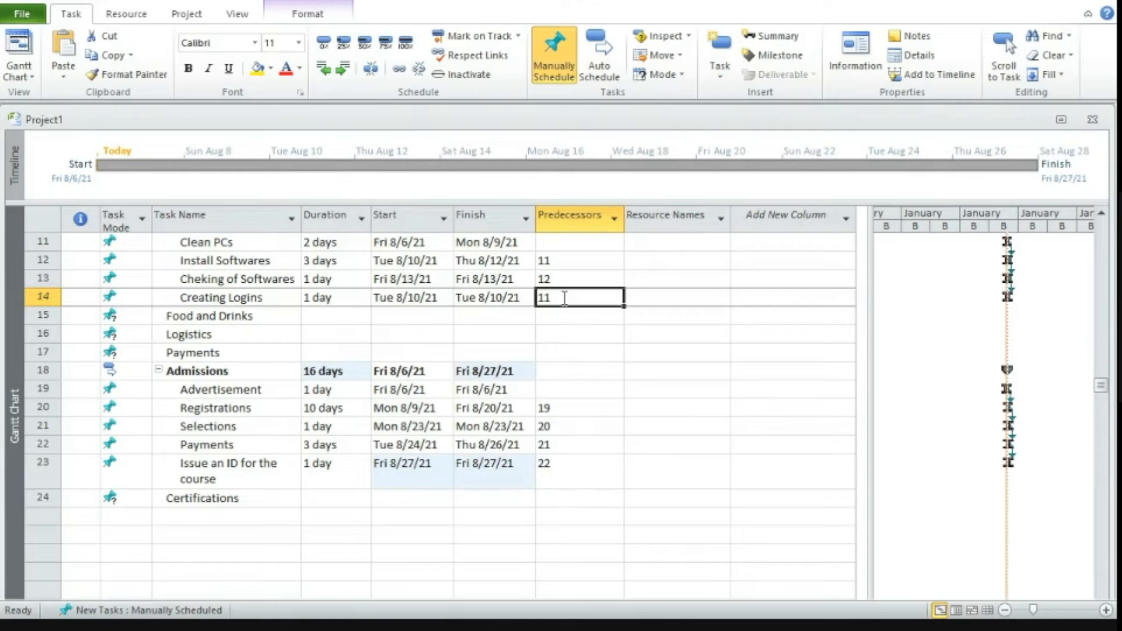
key(BackSpace)
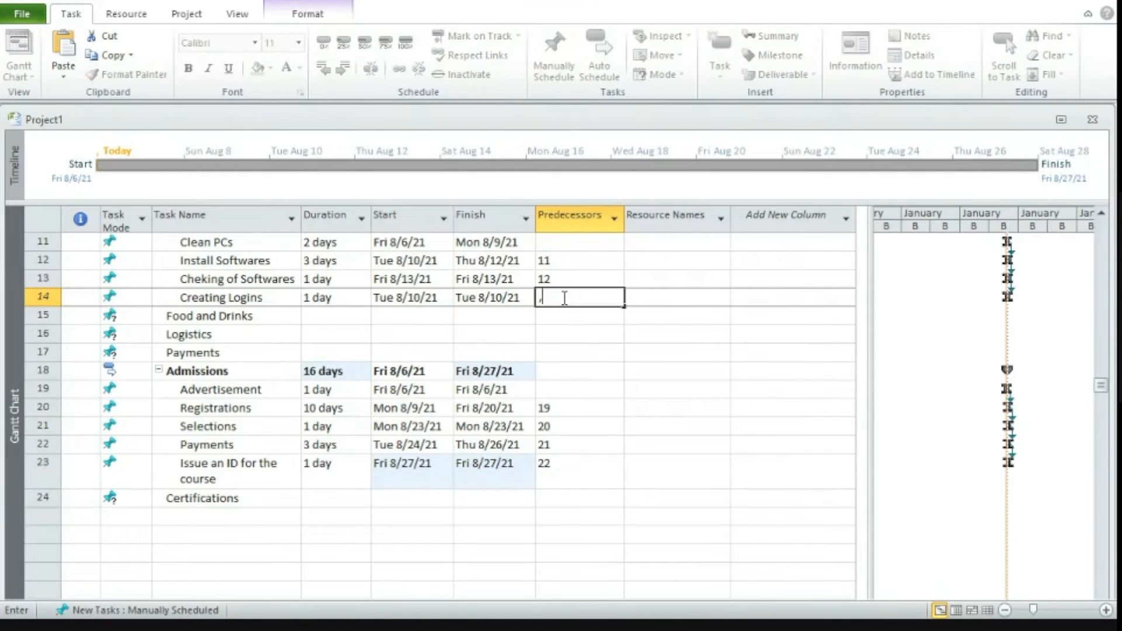
text(11,23)
click(821, 445)
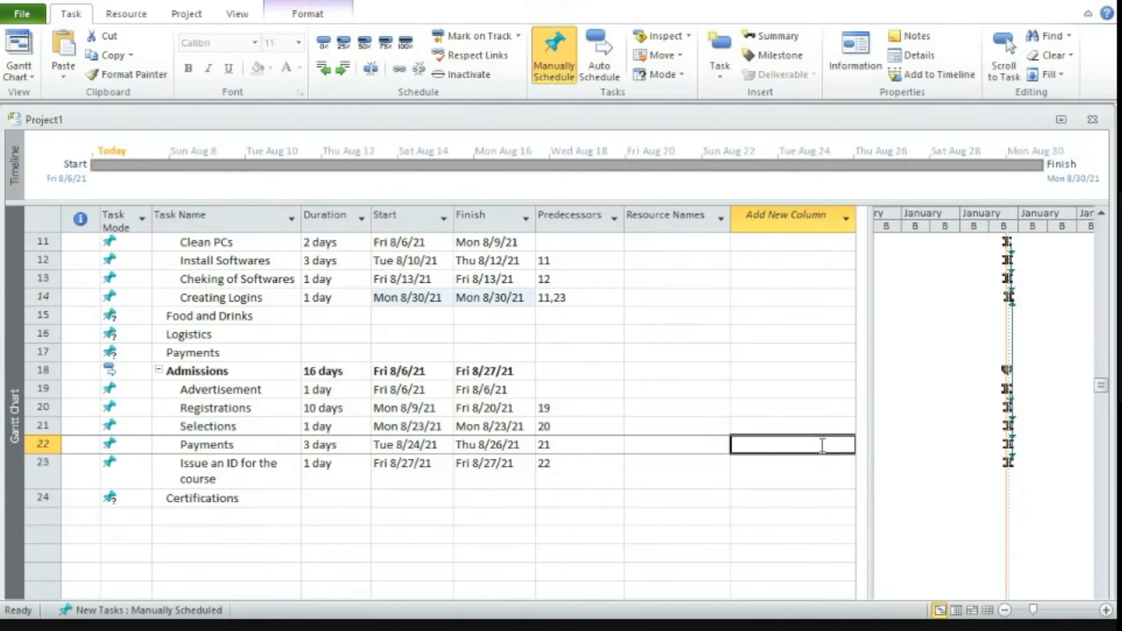
Assign the first available resource to the Payments subtask under Admissions
scroll(831, 295, down, 1)
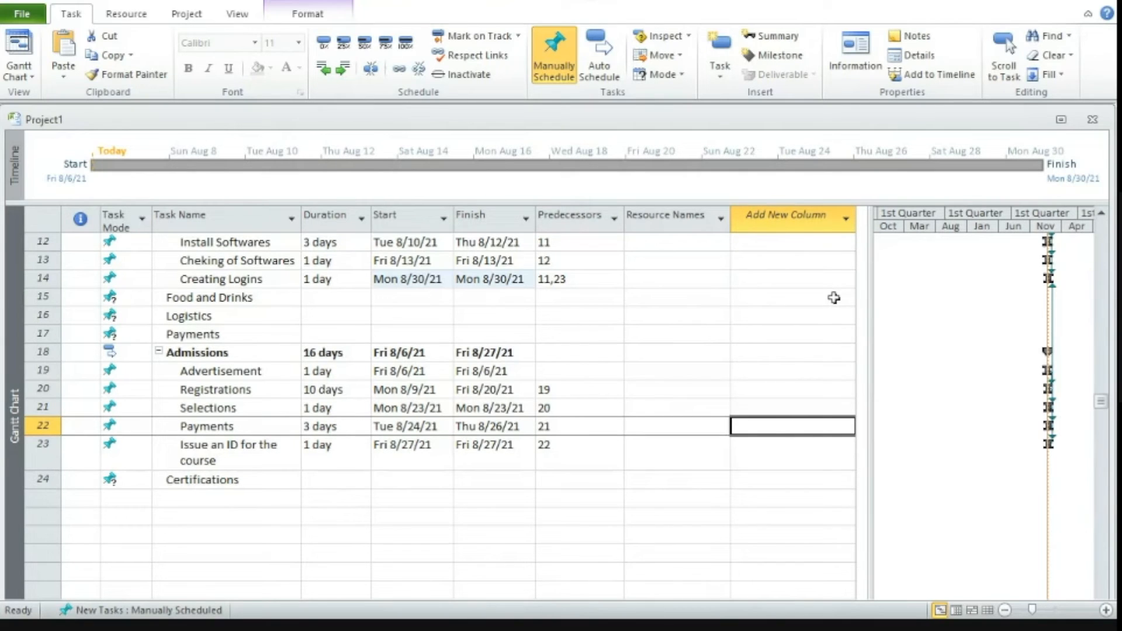
click(701, 428)
click(723, 427)
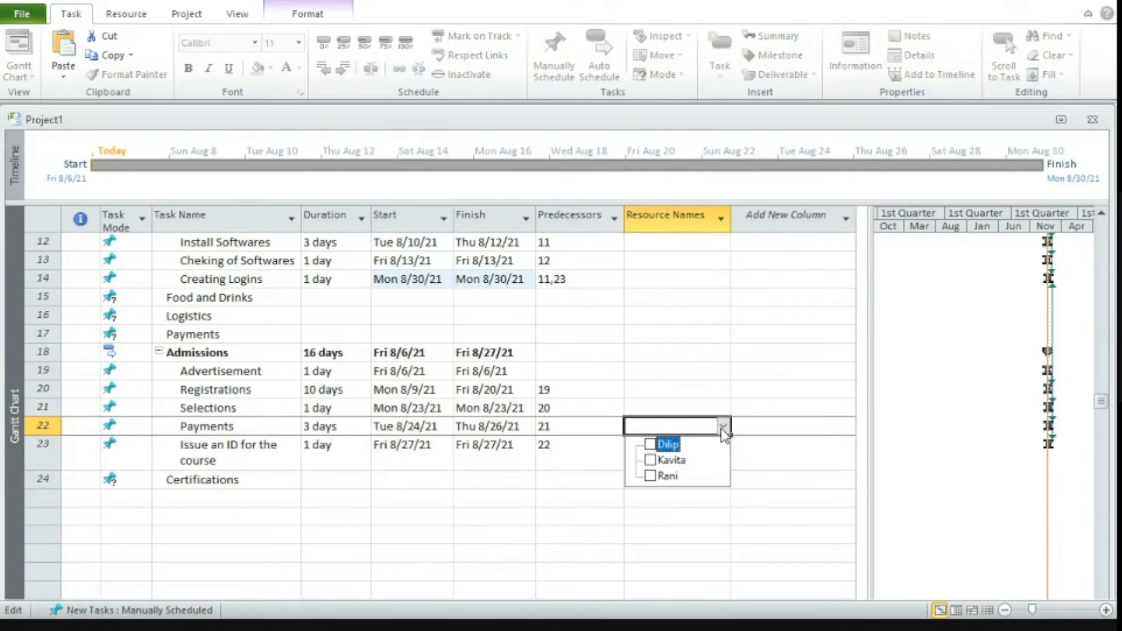
key(space)
click(675, 427)
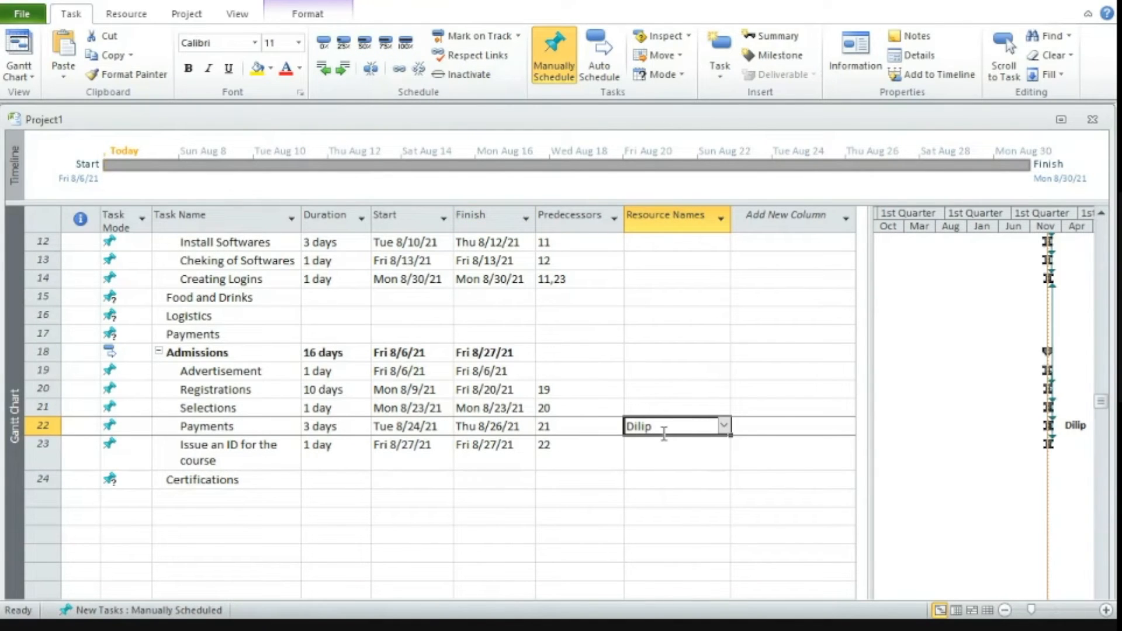
click(695, 481)
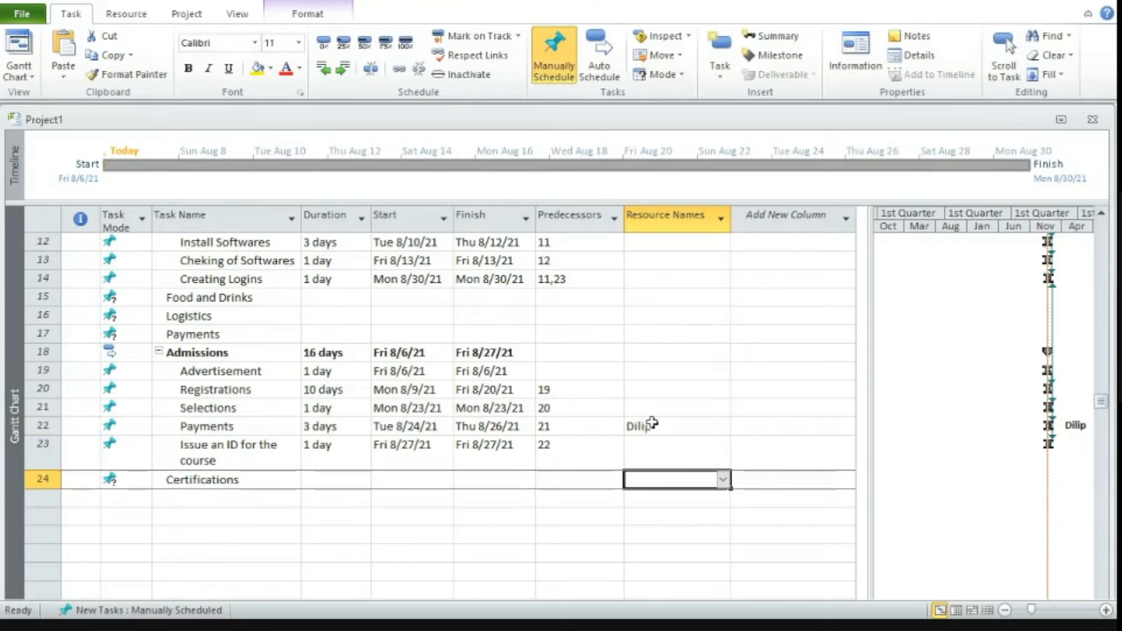
Set the assigned resource's units on the Payments subtask under Admissions to 50%
double_click(651, 424)
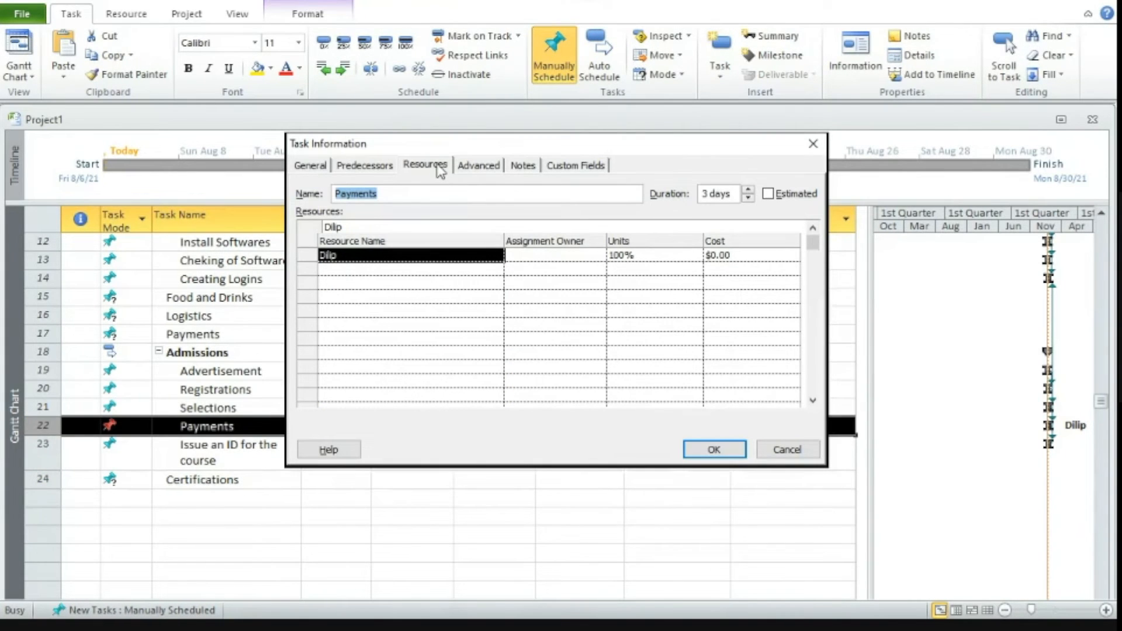
click(630, 254)
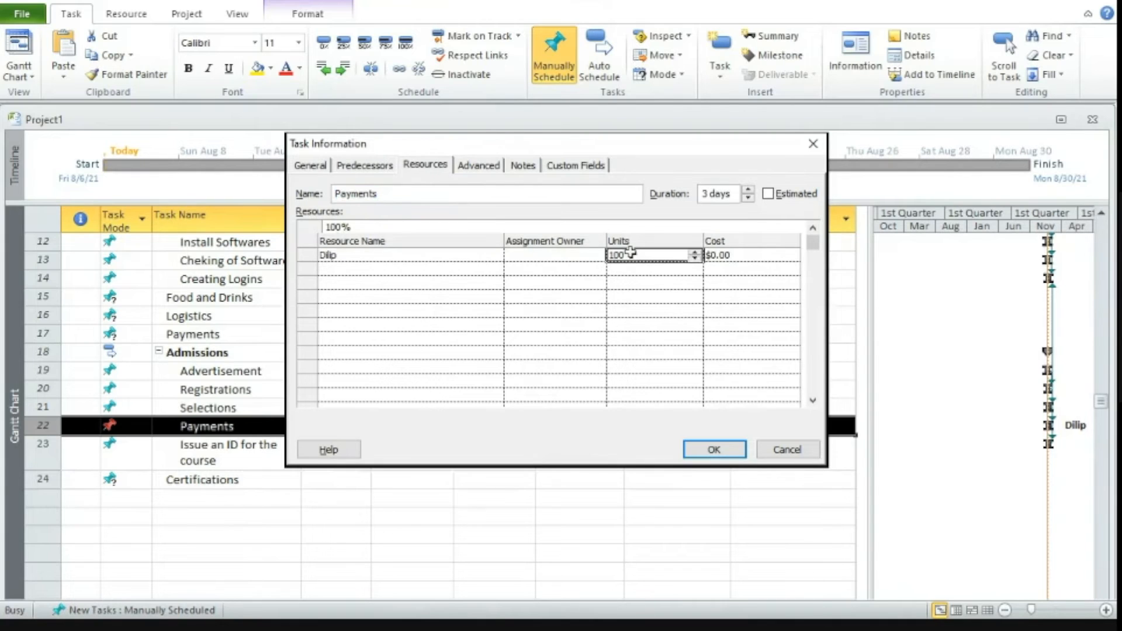
text(50)
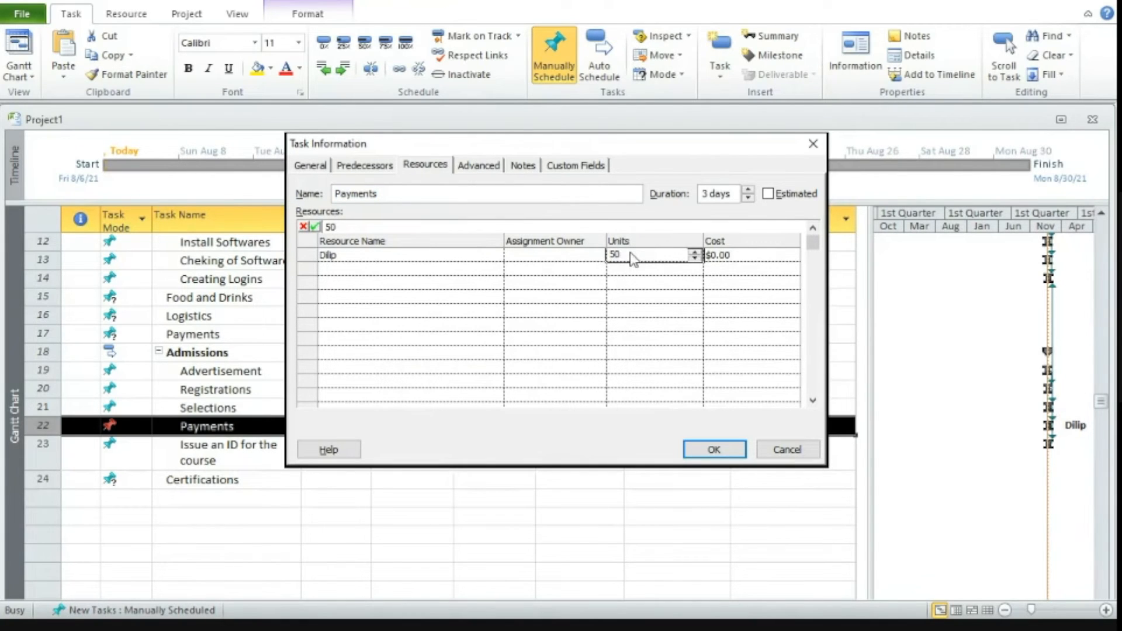
click(715, 449)
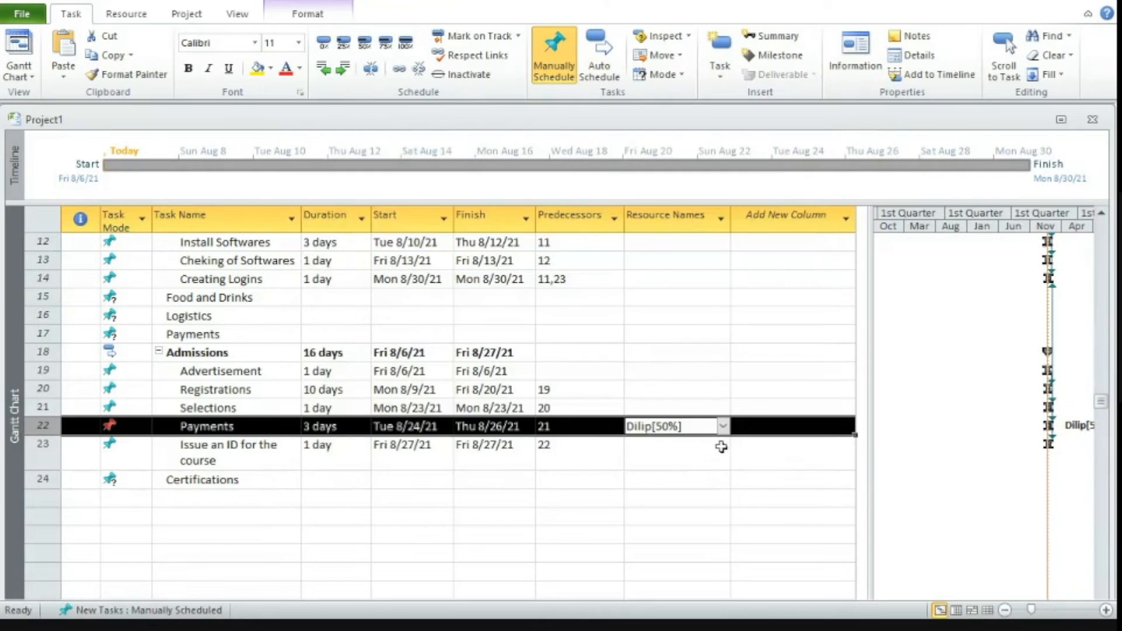
click(721, 498)
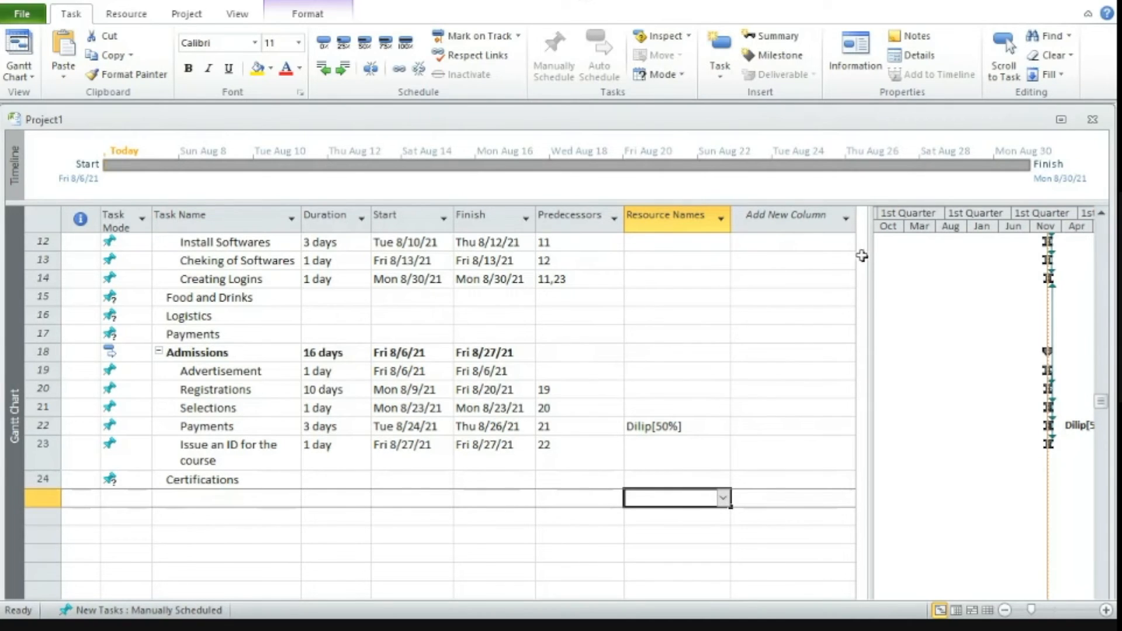
Browse the full list of fields available for a new table column, then leave it without adding one
click(846, 215)
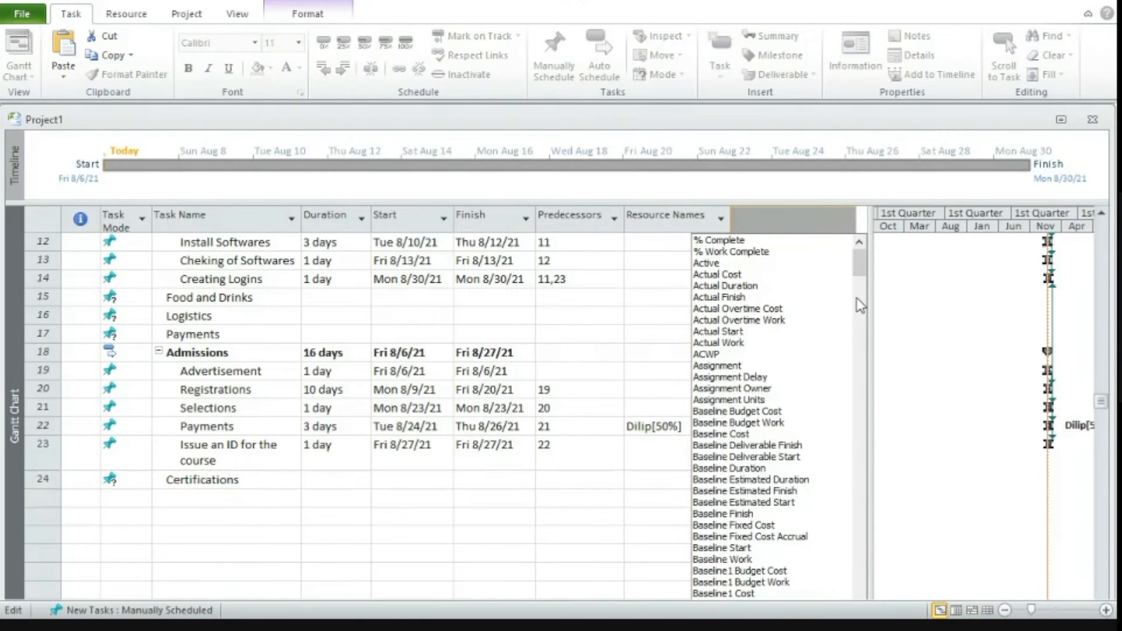
drag(857, 262, 901, 491)
scroll(905, 504, down, 20)
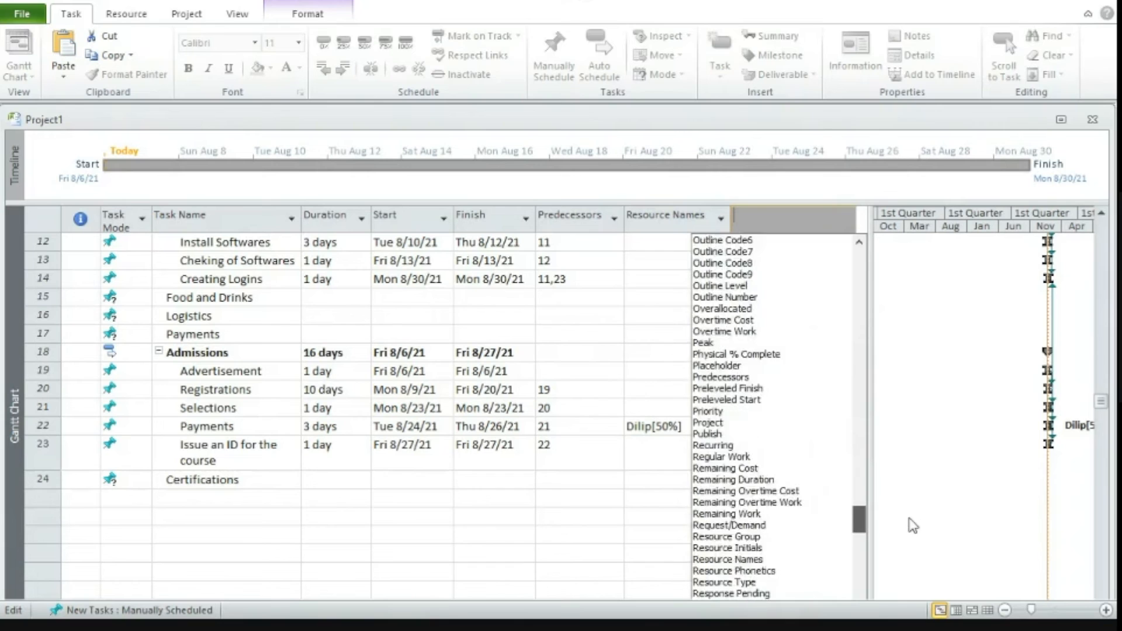
scroll(922, 570, down, 7)
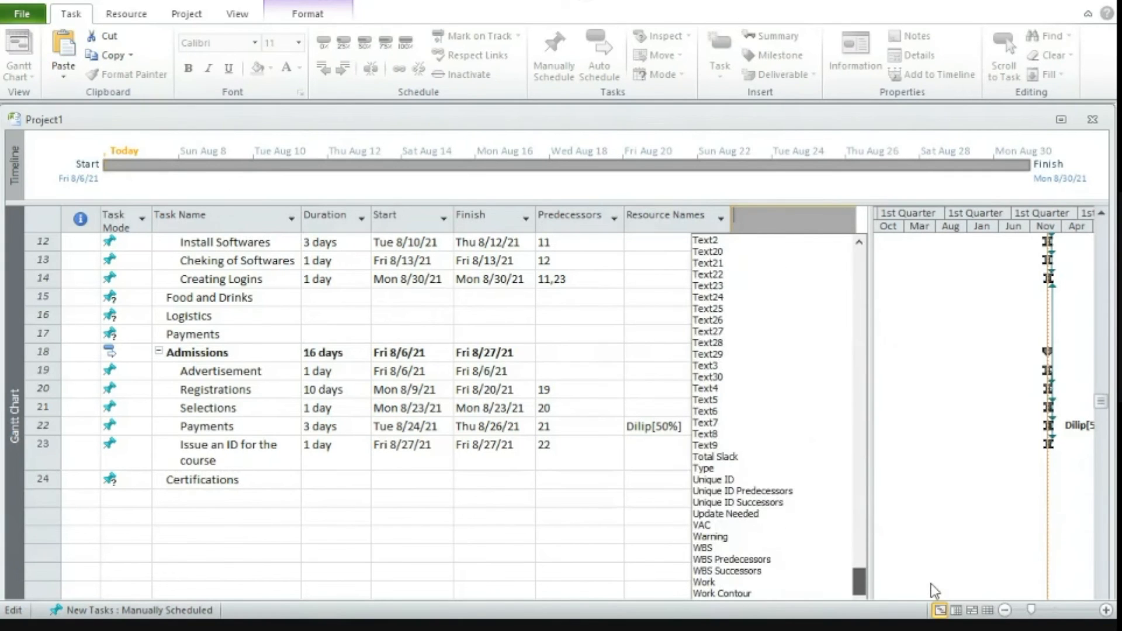
scroll(923, 576, up, 18)
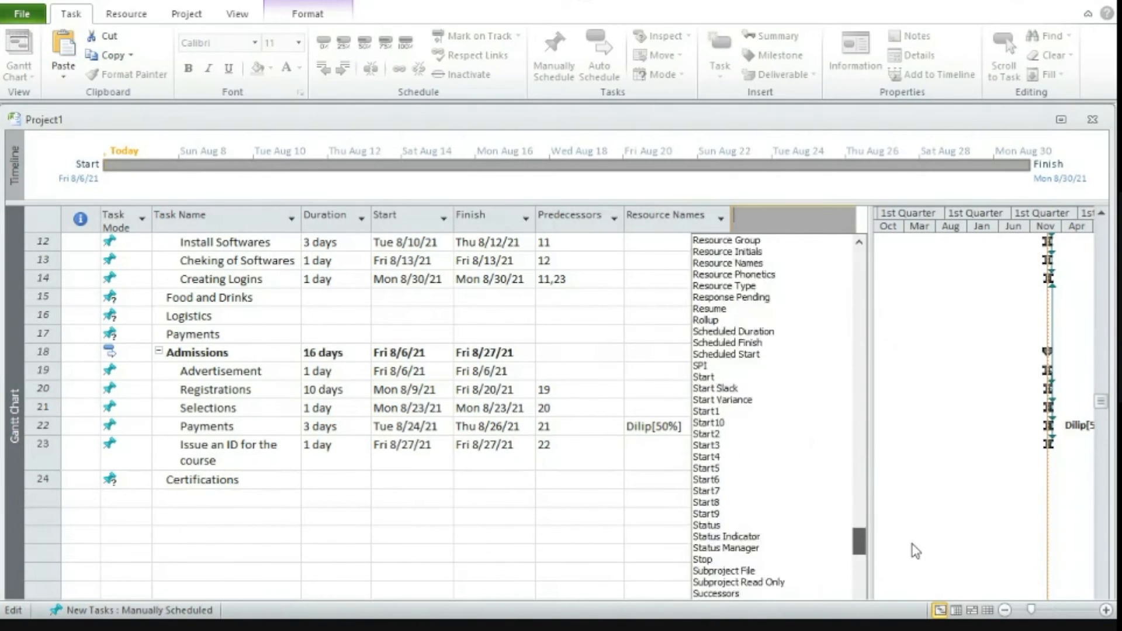
scroll(915, 546, down, 7)
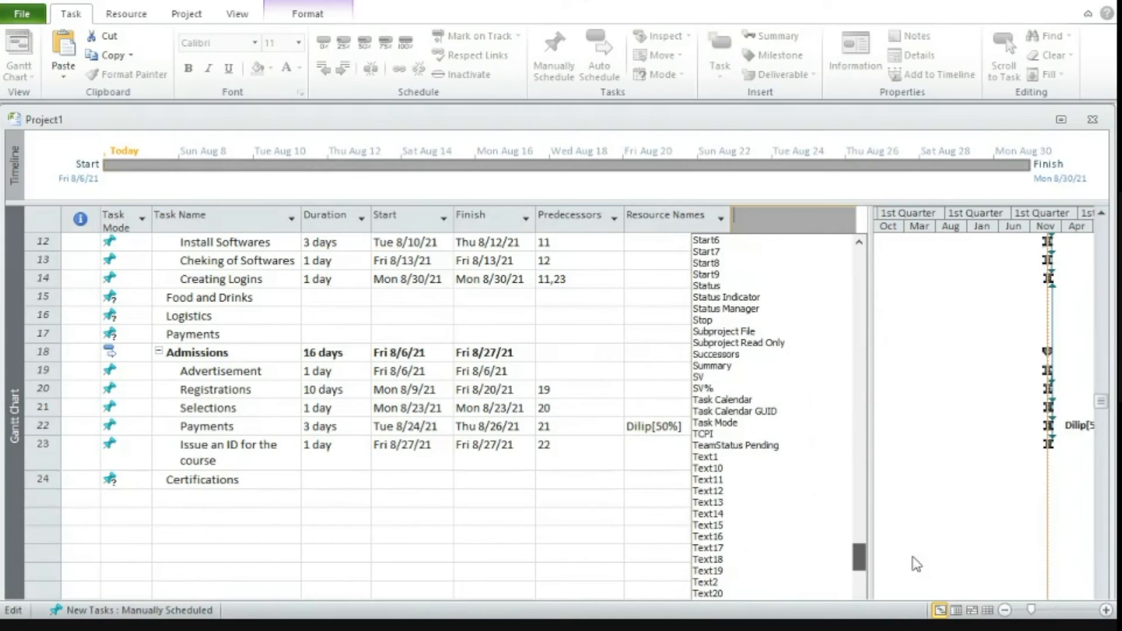
scroll(916, 564, up, 20)
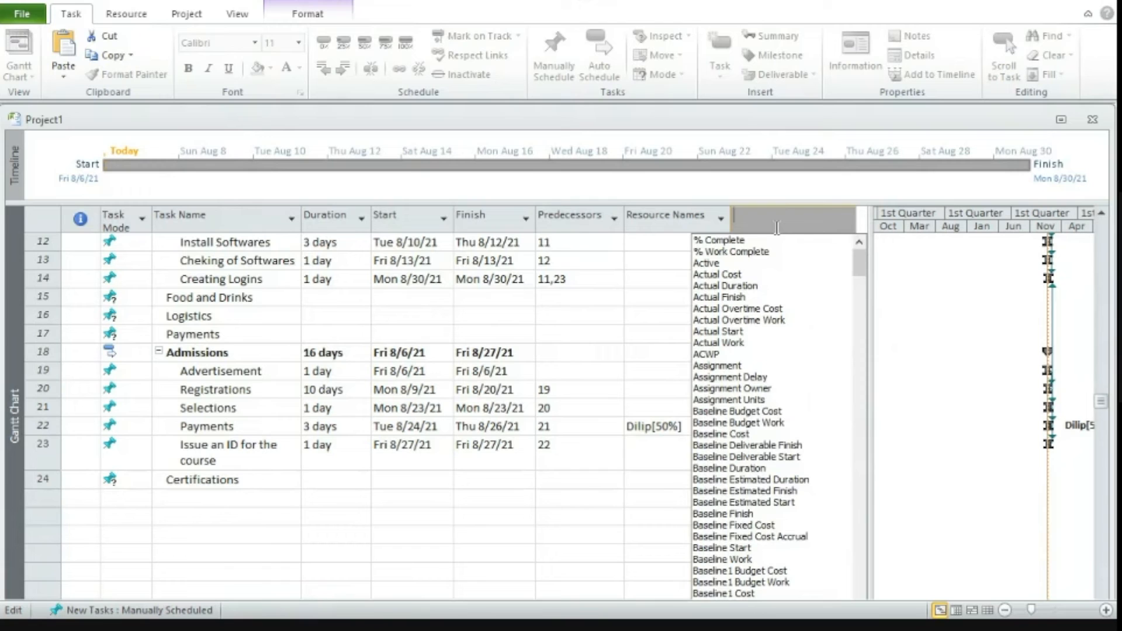
click(666, 300)
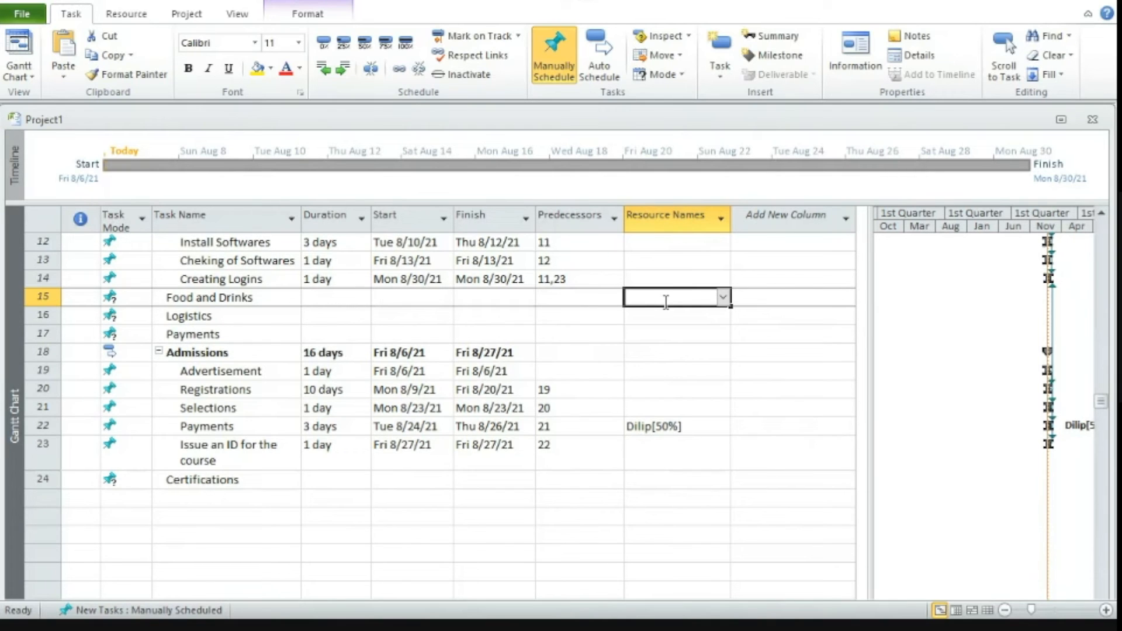
Change the task mode of the Admissions summary task to Manually Scheduled
click(113, 242)
click(144, 243)
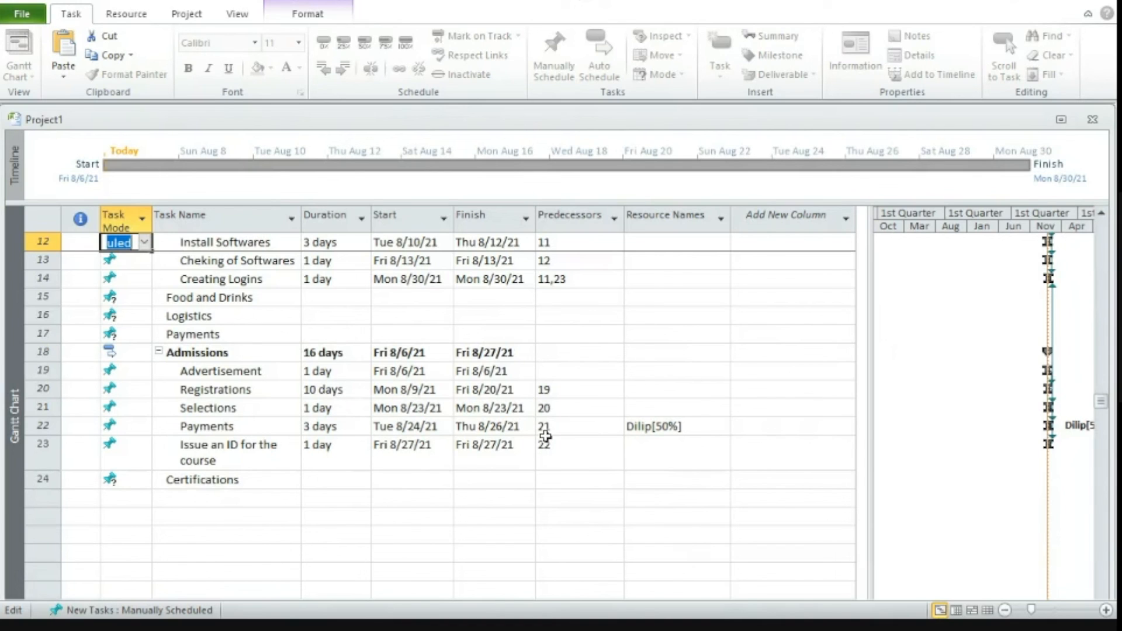
click(111, 351)
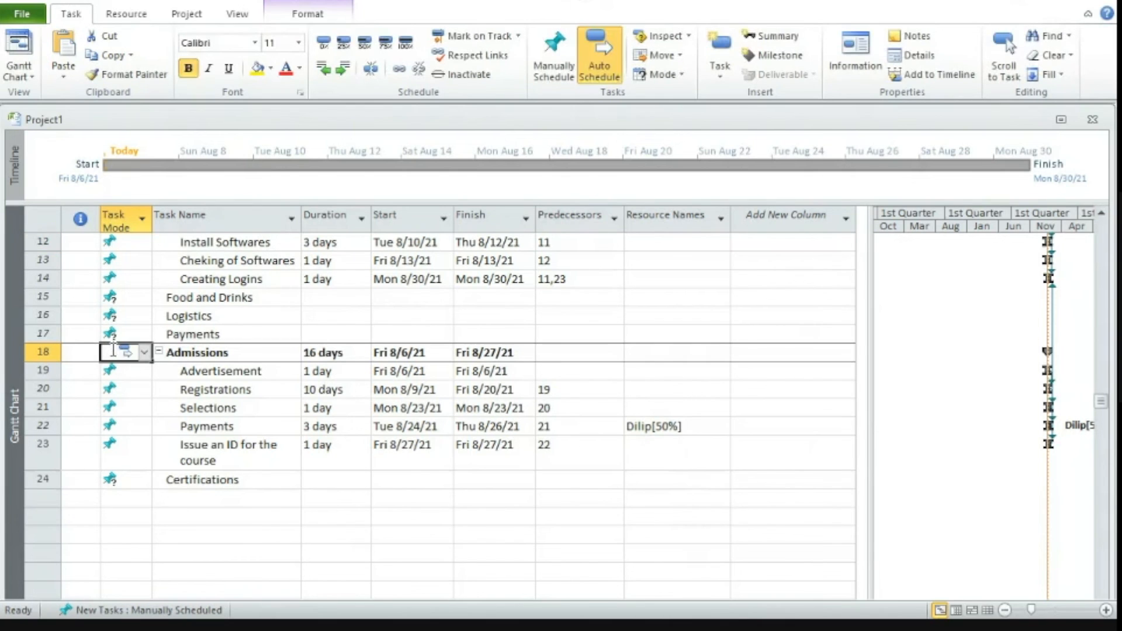
click(123, 352)
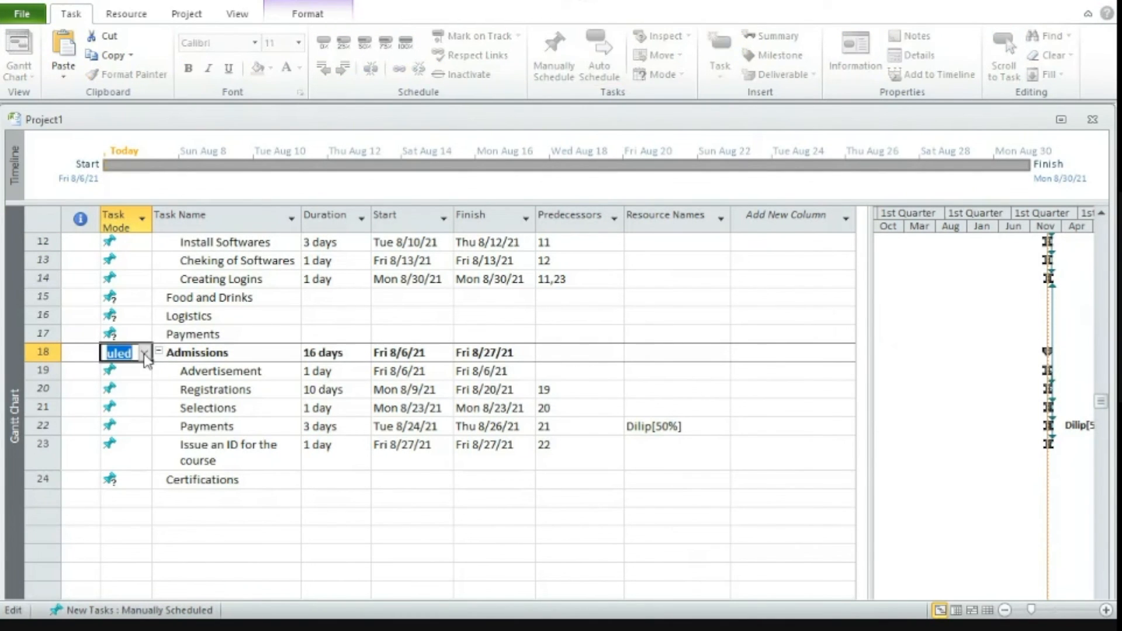
key(Return)
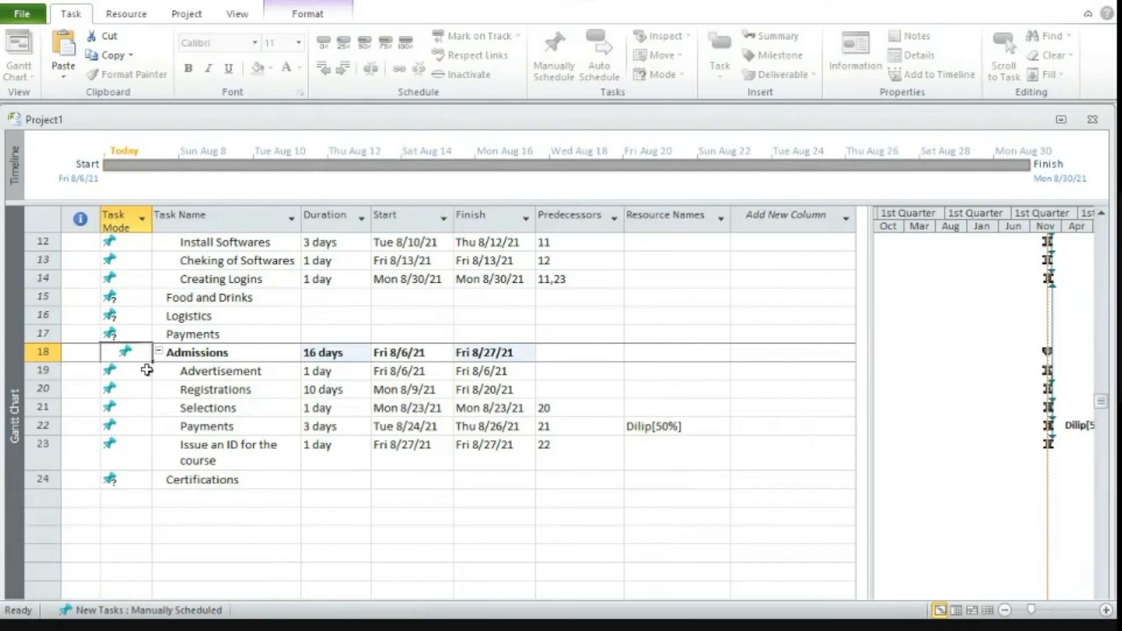
click(147, 391)
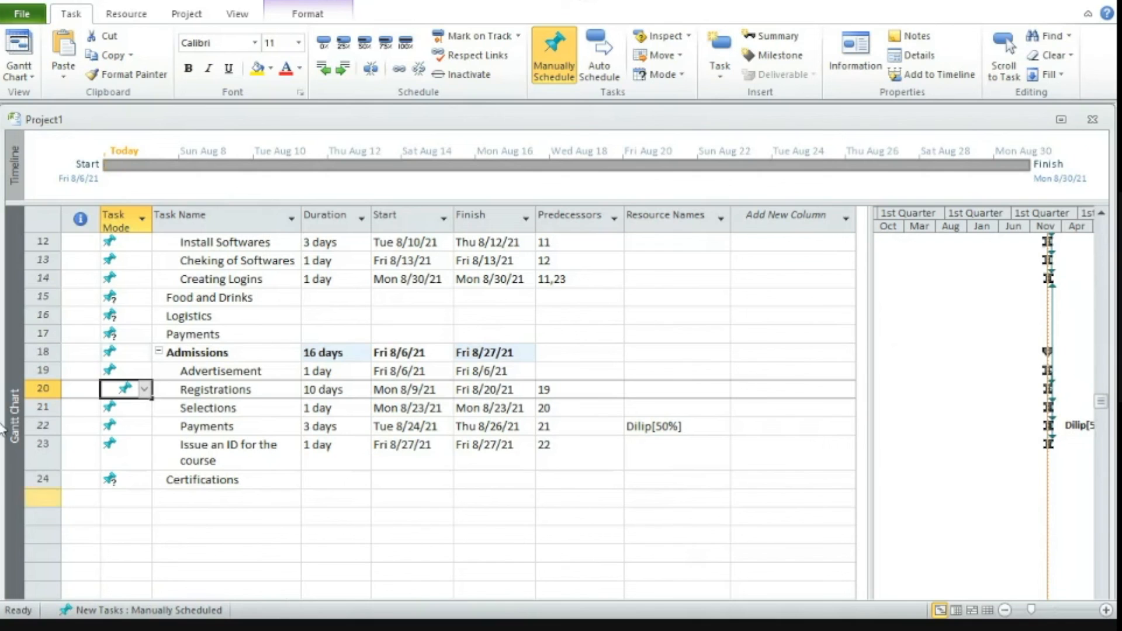
Examine the Indicators column and the commands offered for the Install Softwares task's indicator cell
click(85, 218)
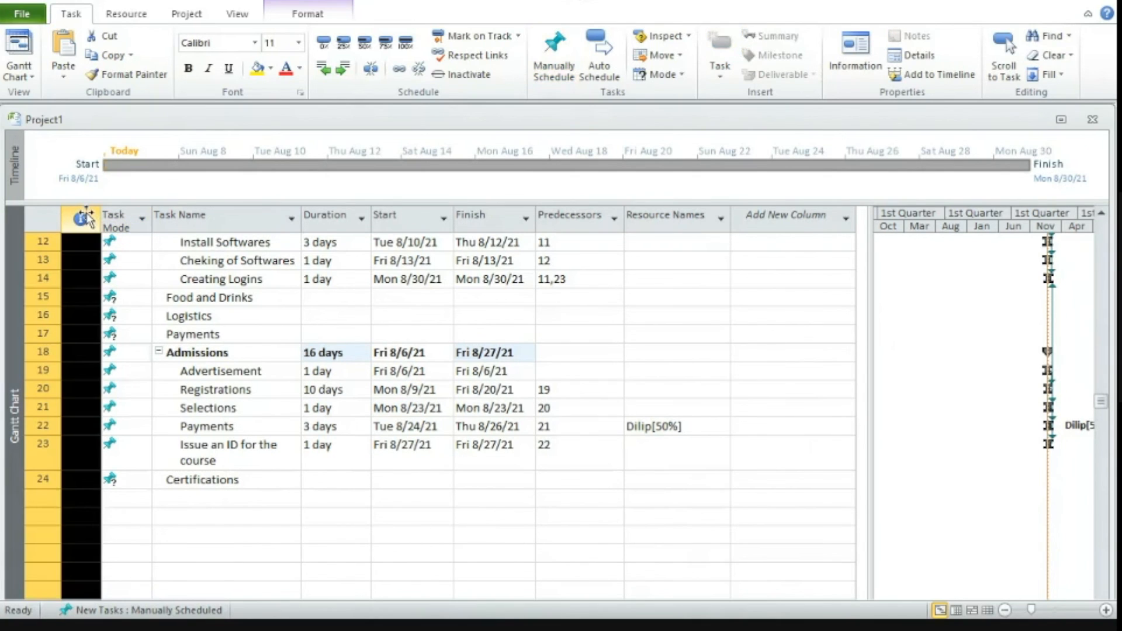
click(88, 244)
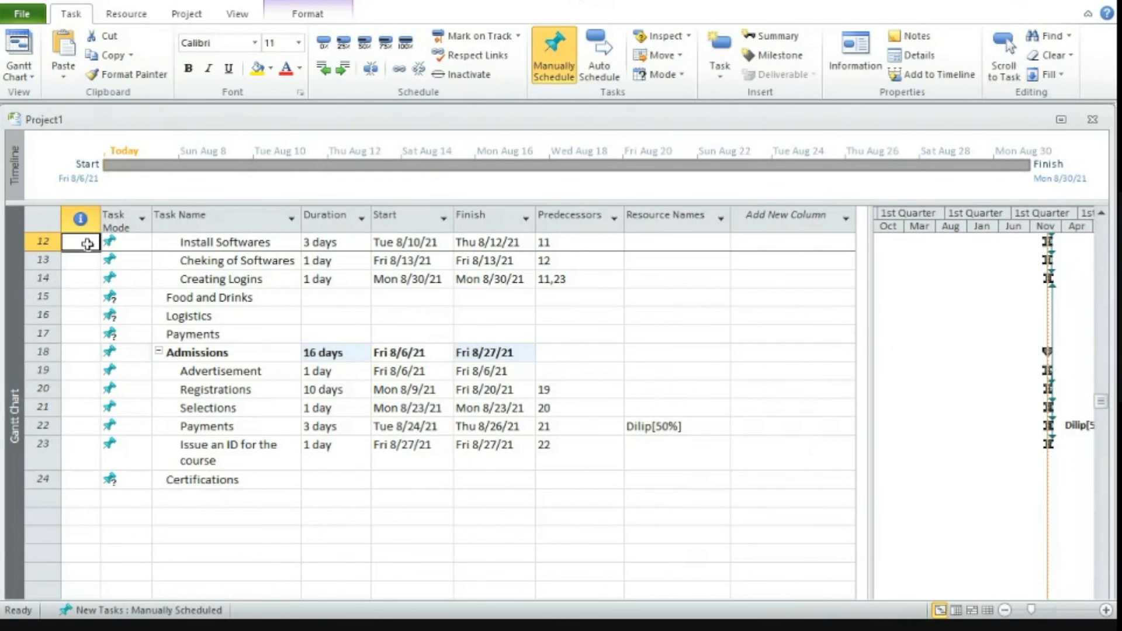
right_click(88, 244)
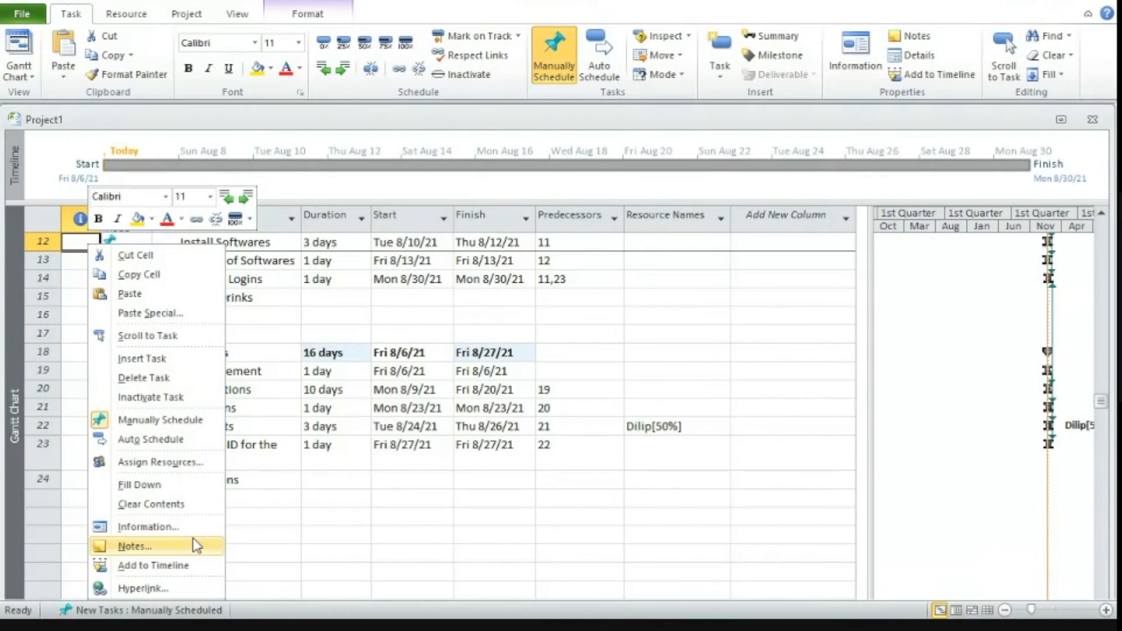
click(76, 357)
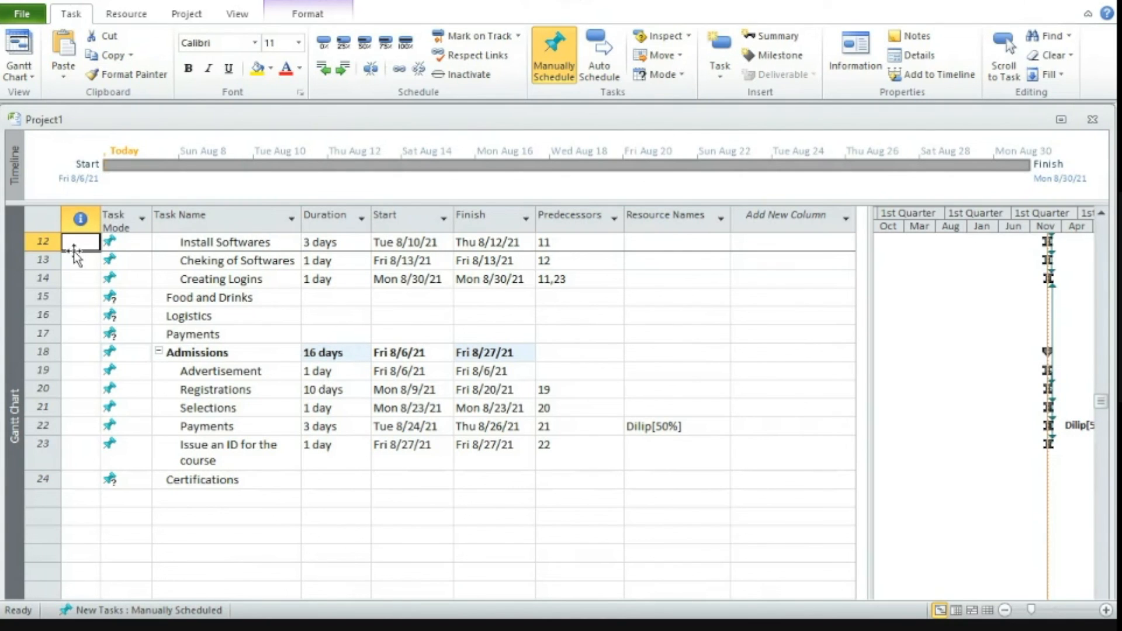
click(75, 226)
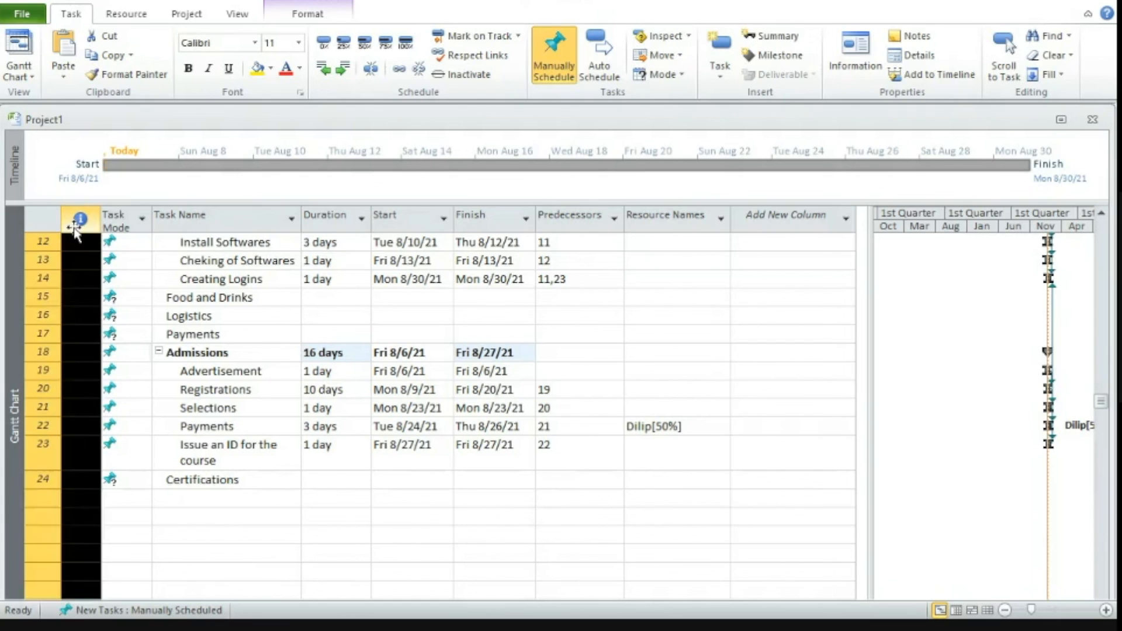
click(215, 465)
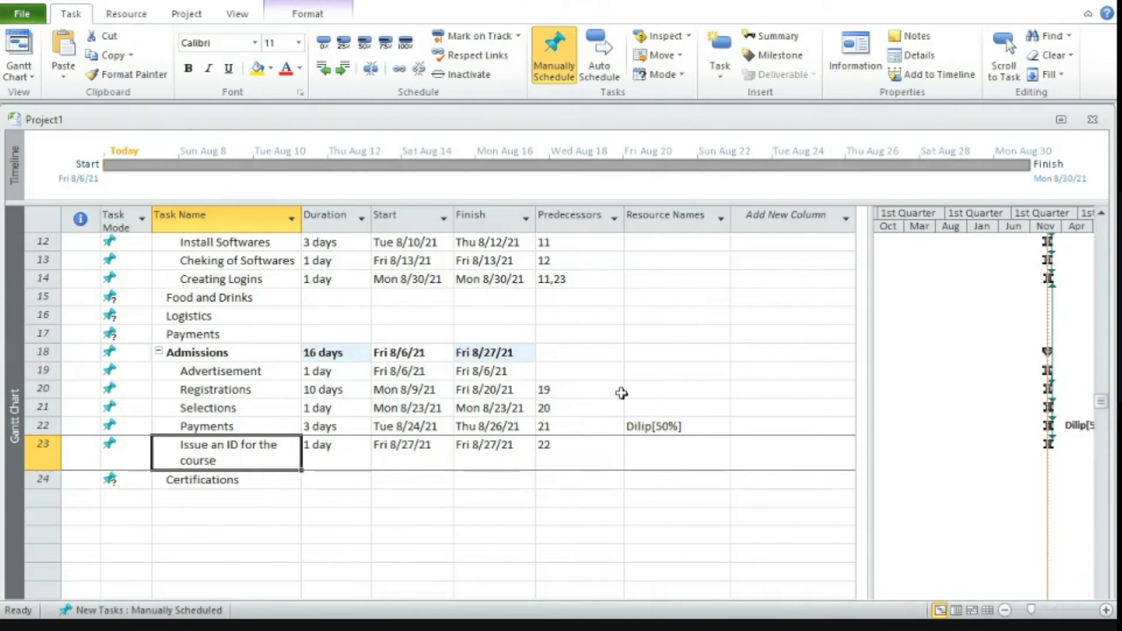
click(1102, 214)
click(1102, 214)
scroll(1102, 220, up, 8)
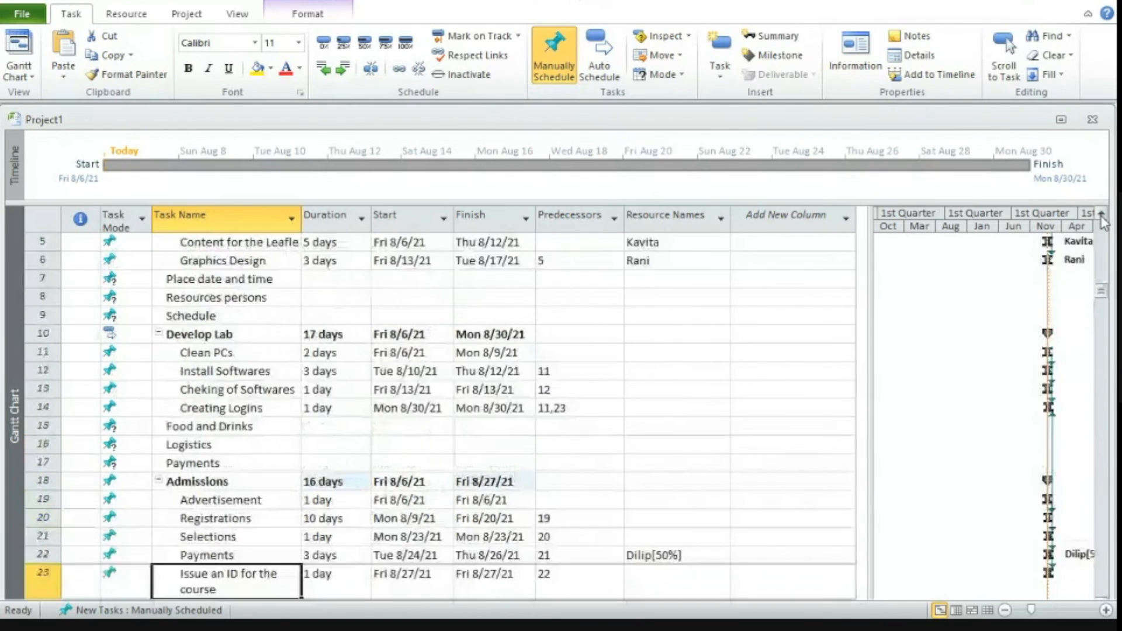